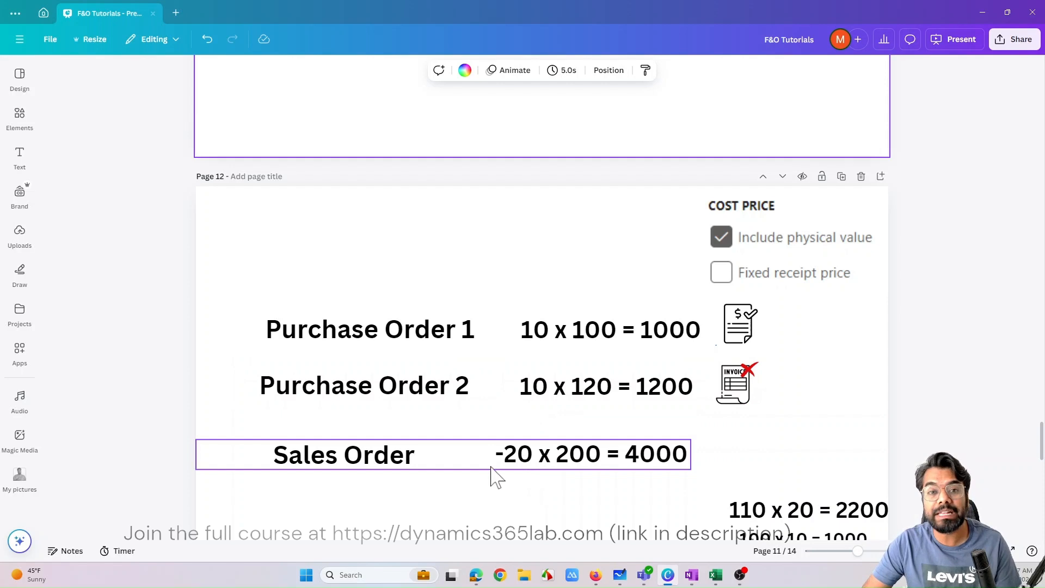
- Compare the purchase and sales order costing examples with and without Include physical value on pages 12 and 13
{"action": "scroll", "coordinate": [544, 390], "scroll_direction": "up", "scroll_amount": 5}
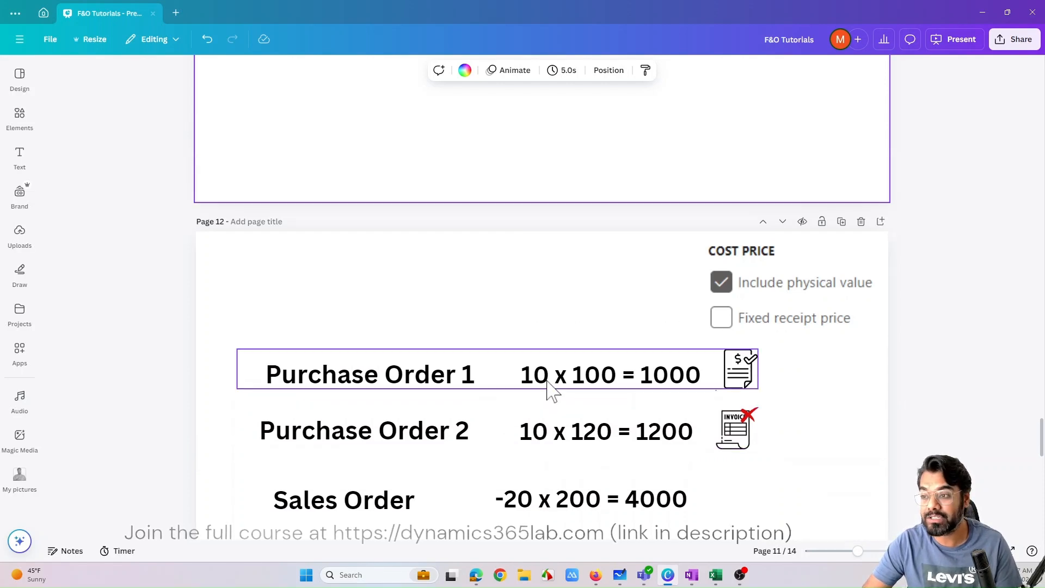
{"action": "scroll", "coordinate": [528, 381], "scroll_direction": "down", "scroll_amount": 5}
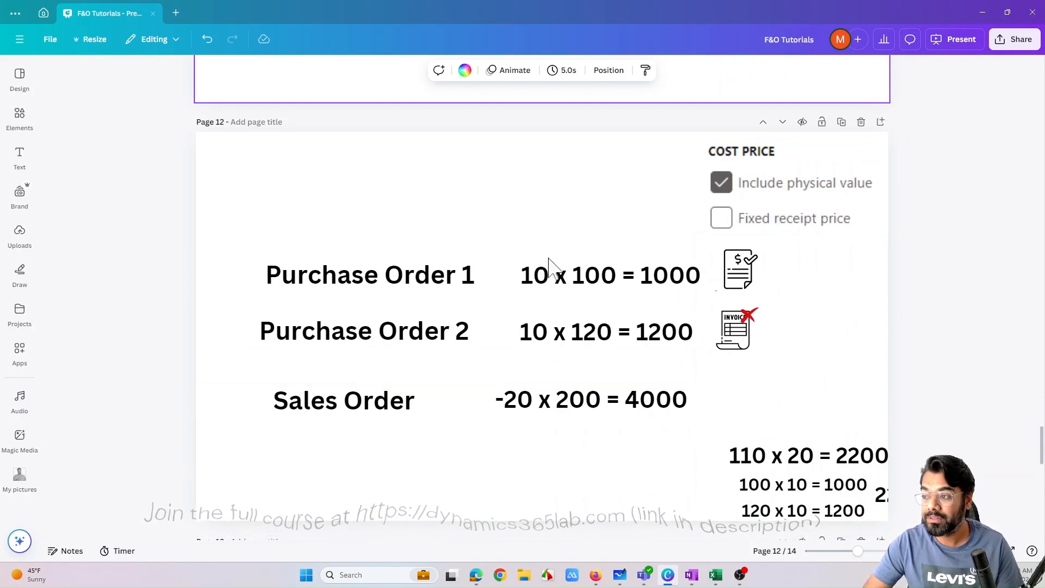
{"action": "scroll", "coordinate": [533, 387], "scroll_direction": "down", "scroll_amount": 8}
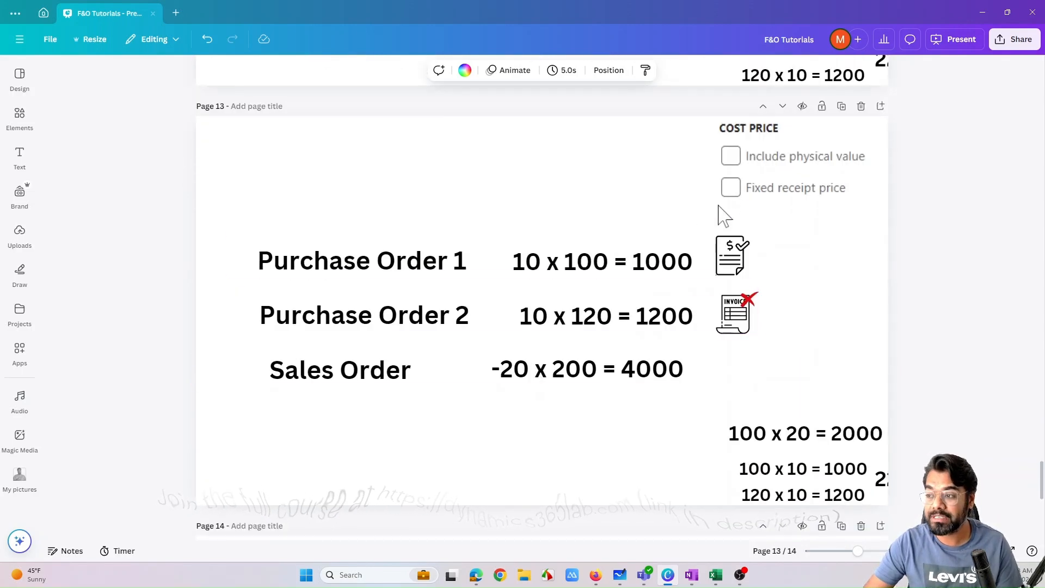
{"action": "scroll", "coordinate": [529, 432], "scroll_direction": "up", "scroll_amount": 8}
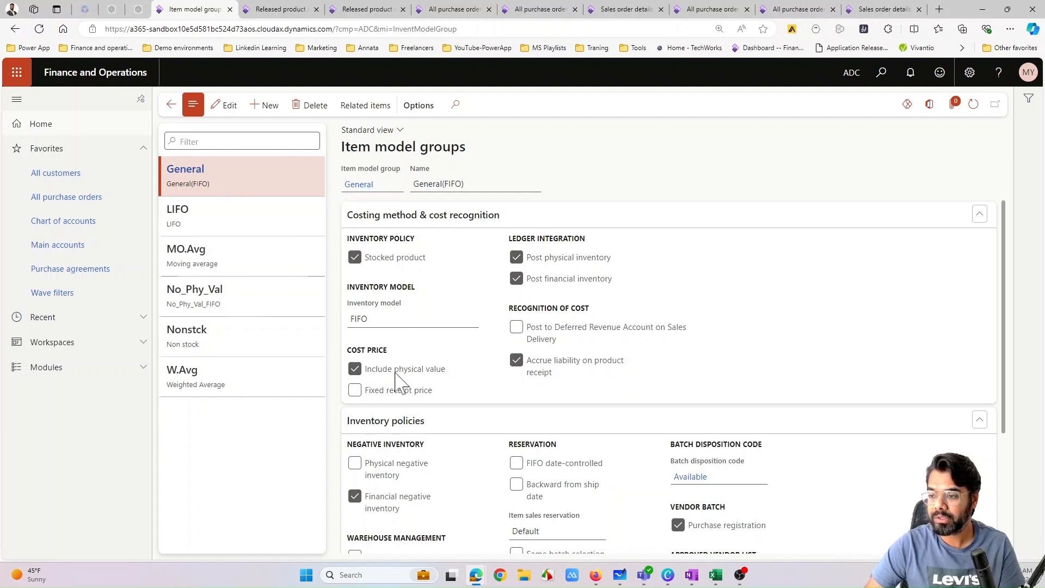
- Switch to Finance and Operations and compare the Include physical value setting of the General, LIFO and No_Phy_Val item model groups
{"action": "mouse_move", "coordinate": [402, 375]}
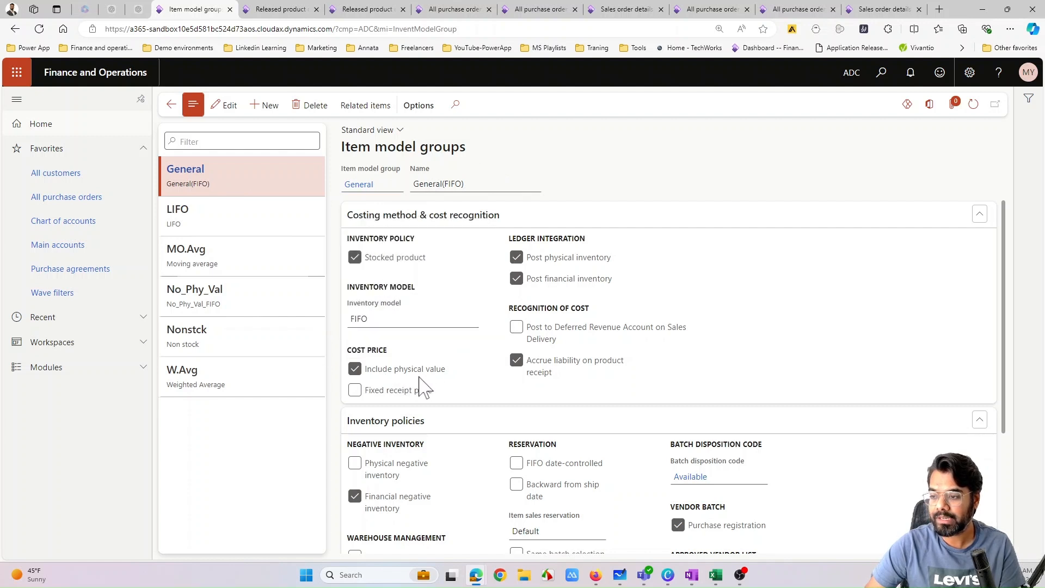
{"action": "left_click", "coordinate": [227, 221]}
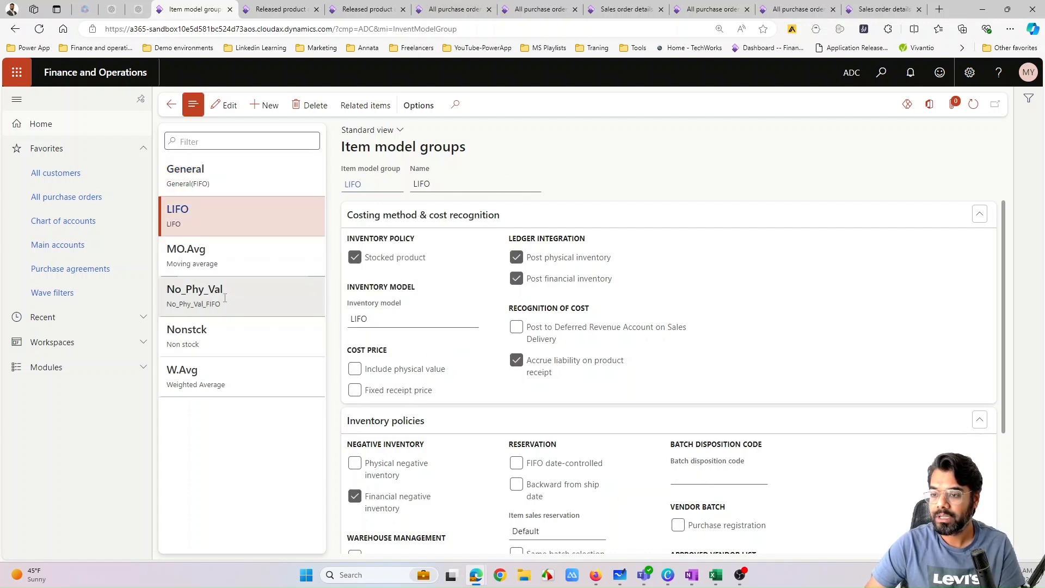
{"action": "left_click", "coordinate": [234, 297]}
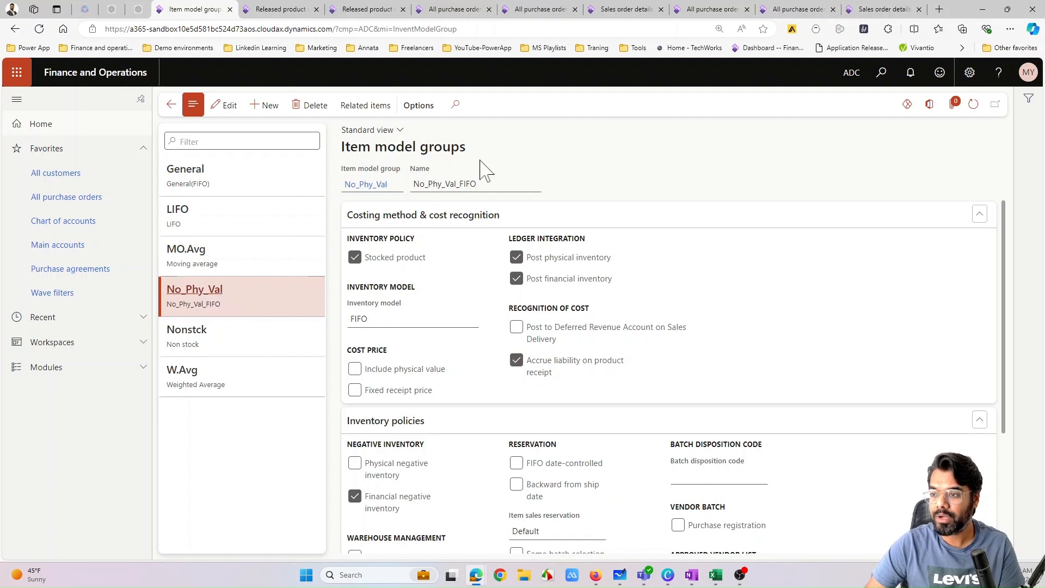
{"action": "mouse_move", "coordinate": [394, 375]}
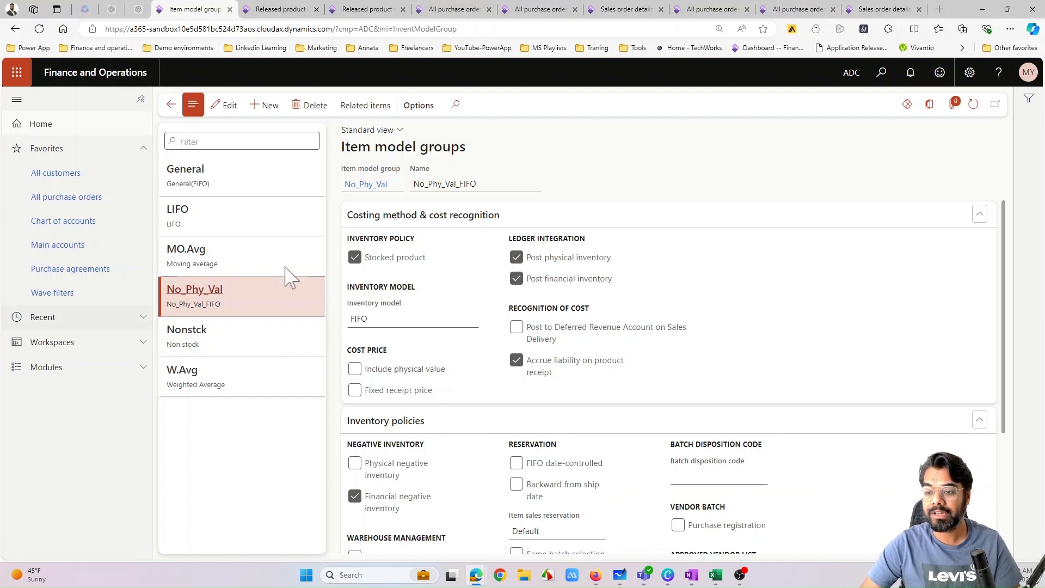
{"action": "left_click", "coordinate": [229, 176]}
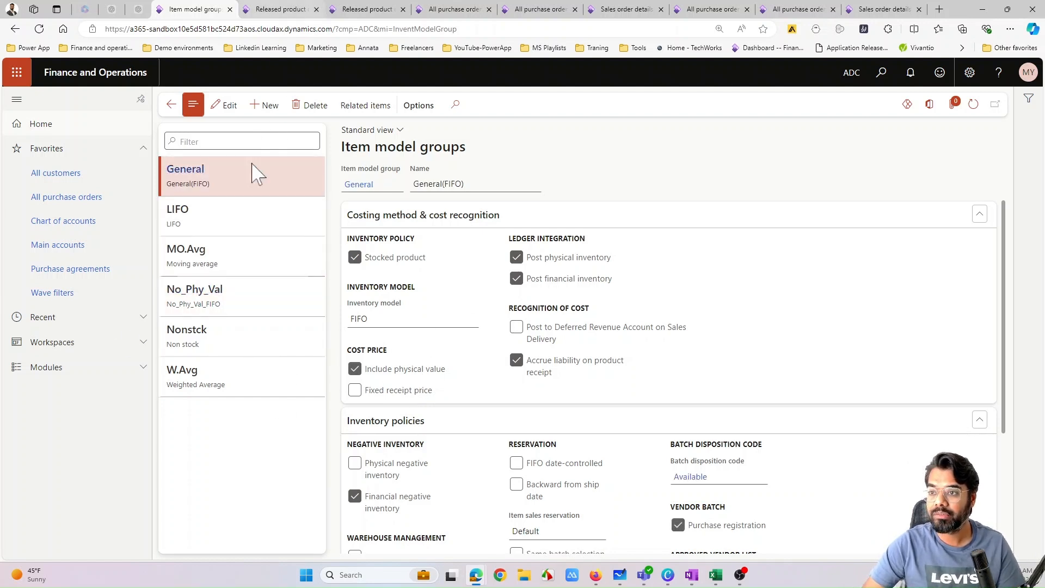
- Check the item model group assigned to the released product Phy_Val_Included
{"action": "key", "text": "ctrl+Tab"}
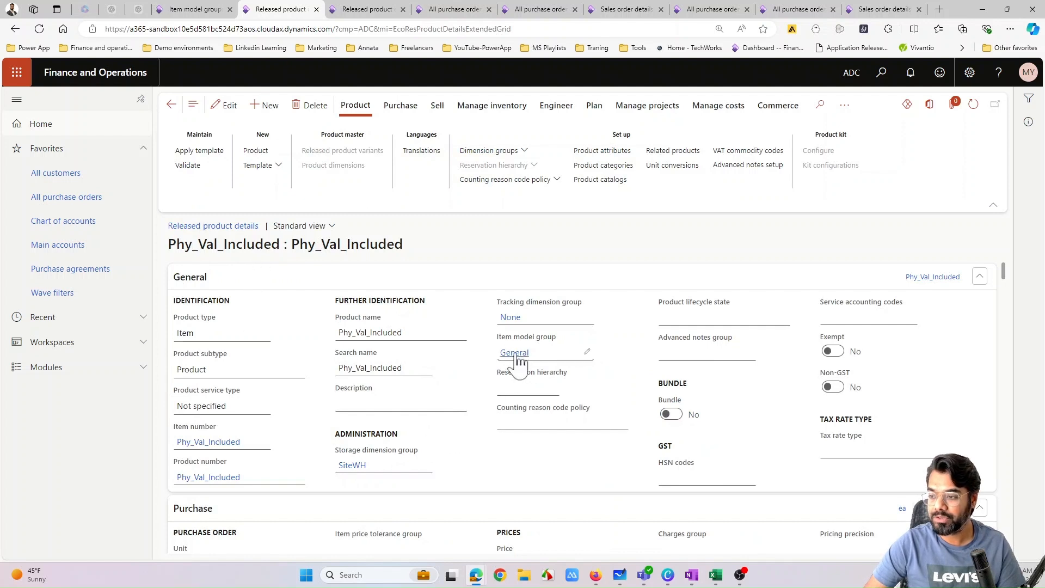
{"action": "left_click", "coordinate": [366, 10]}
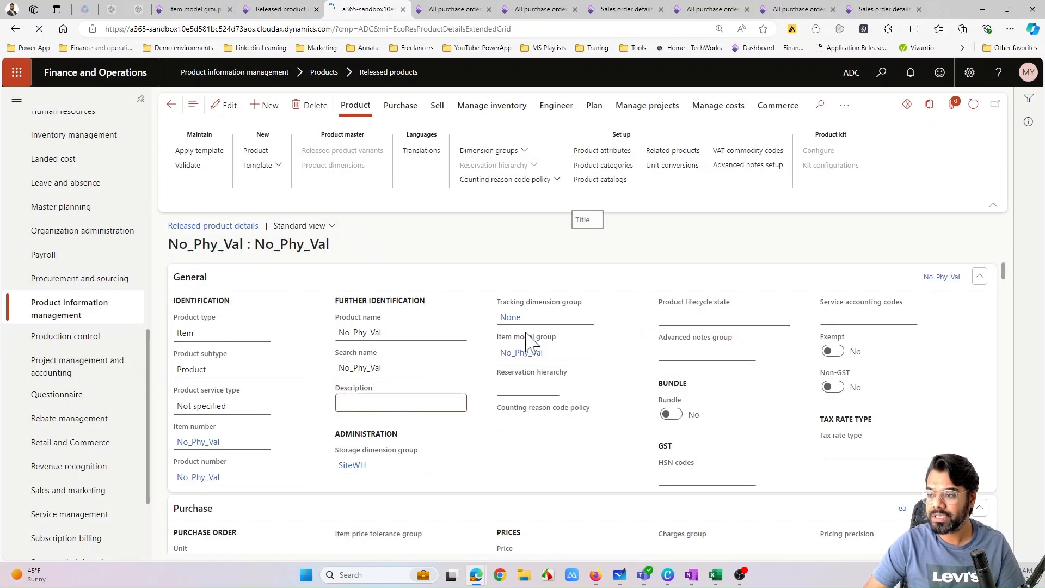
{"action": "left_click", "coordinate": [290, 10]}
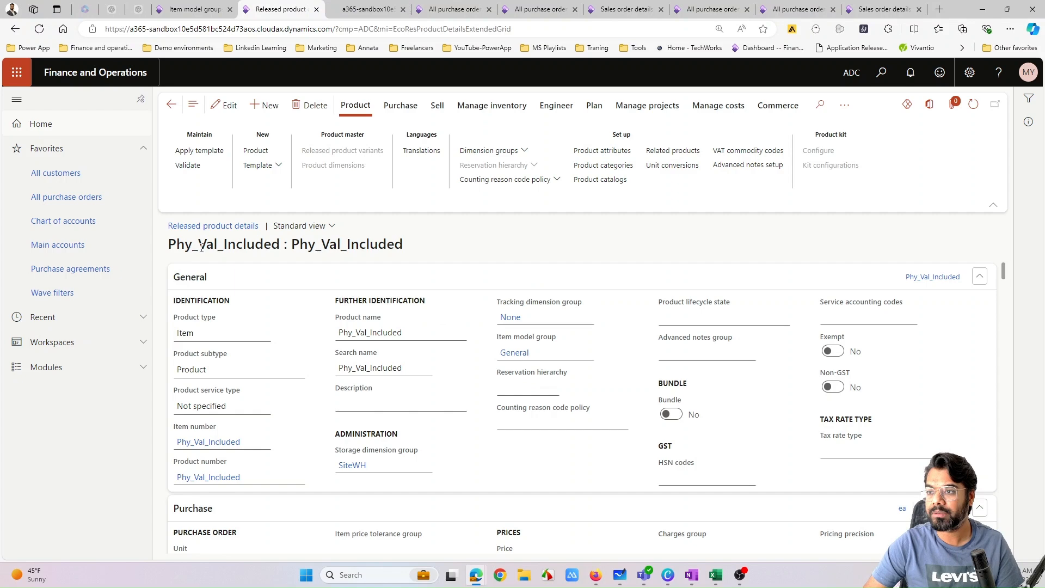
- Filter the released products list to item numbers containing "ph" and open the No_Phy_Val product
{"action": "key", "text": "ctrl+Tab"}
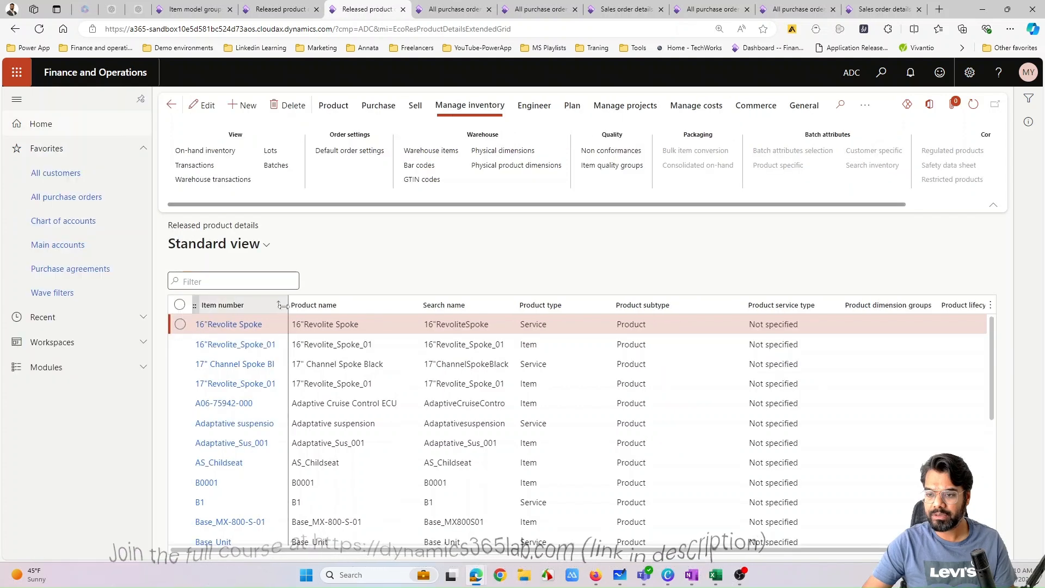
{"action": "left_click", "coordinate": [280, 304]}
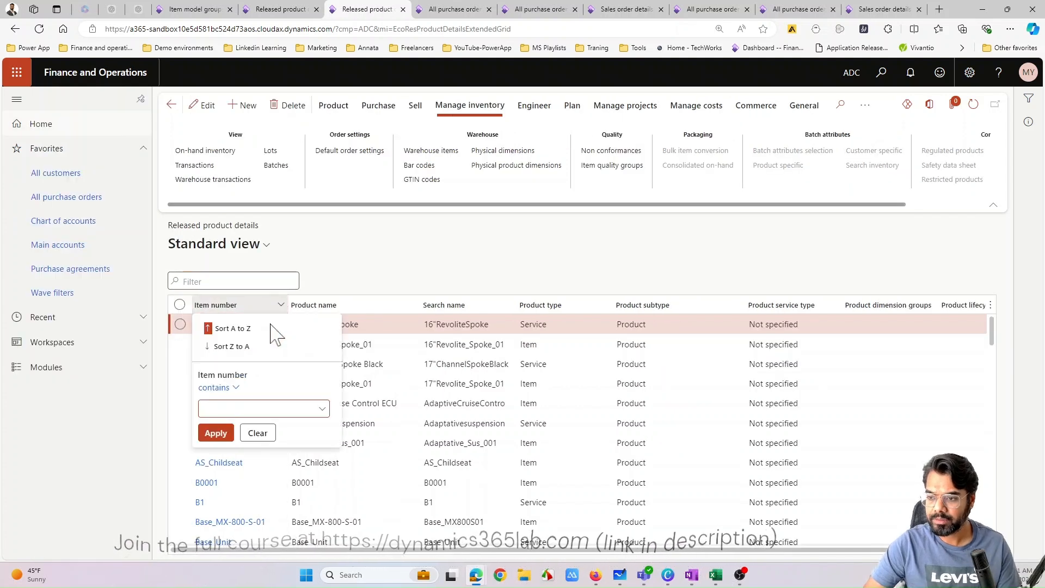
{"action": "type", "text": "ph"}
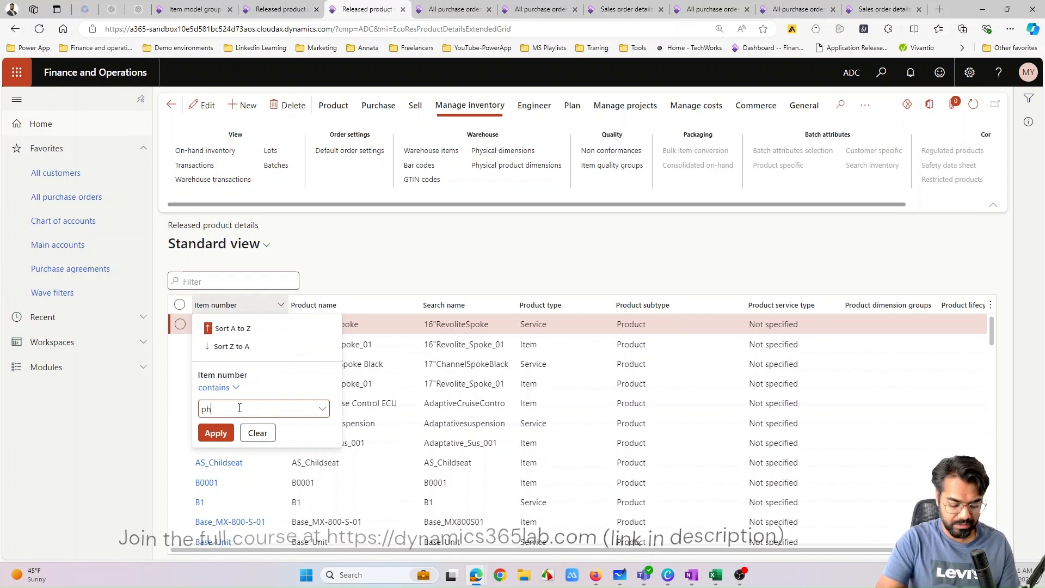
{"action": "left_click", "coordinate": [216, 433]}
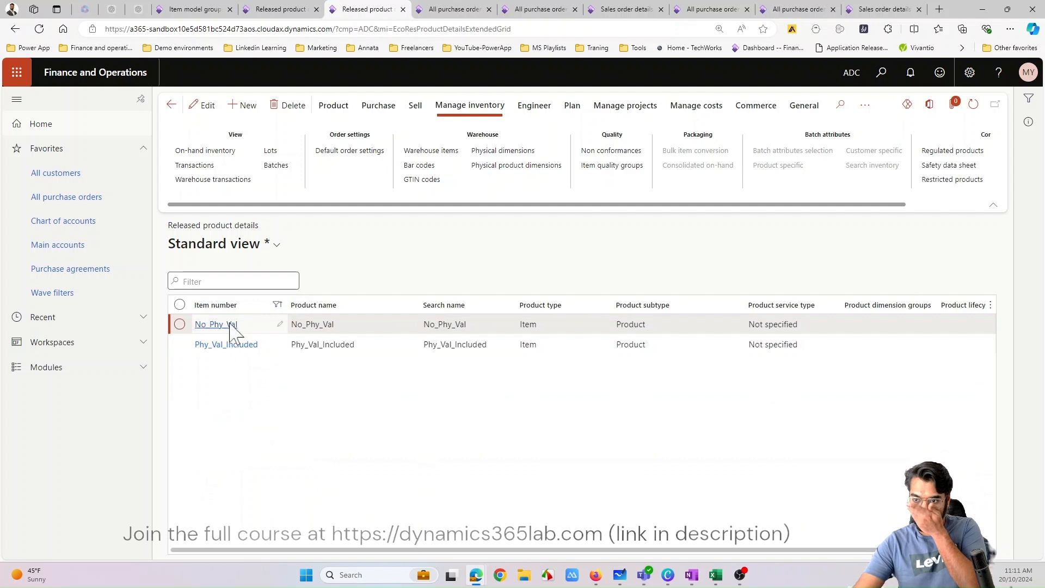
{"action": "left_click", "coordinate": [231, 326]}
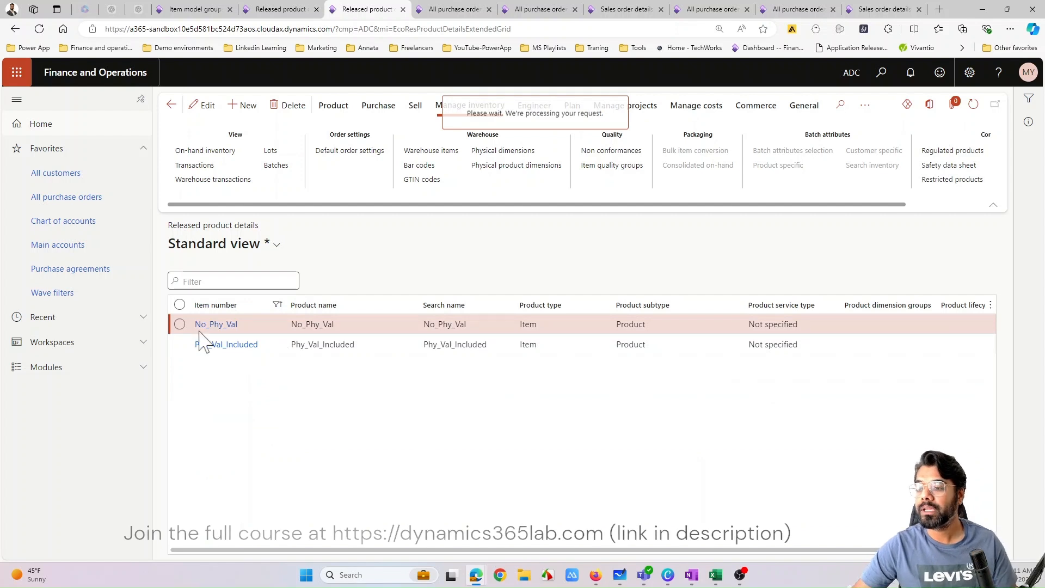
{"action": "left_click", "coordinate": [285, 11]}
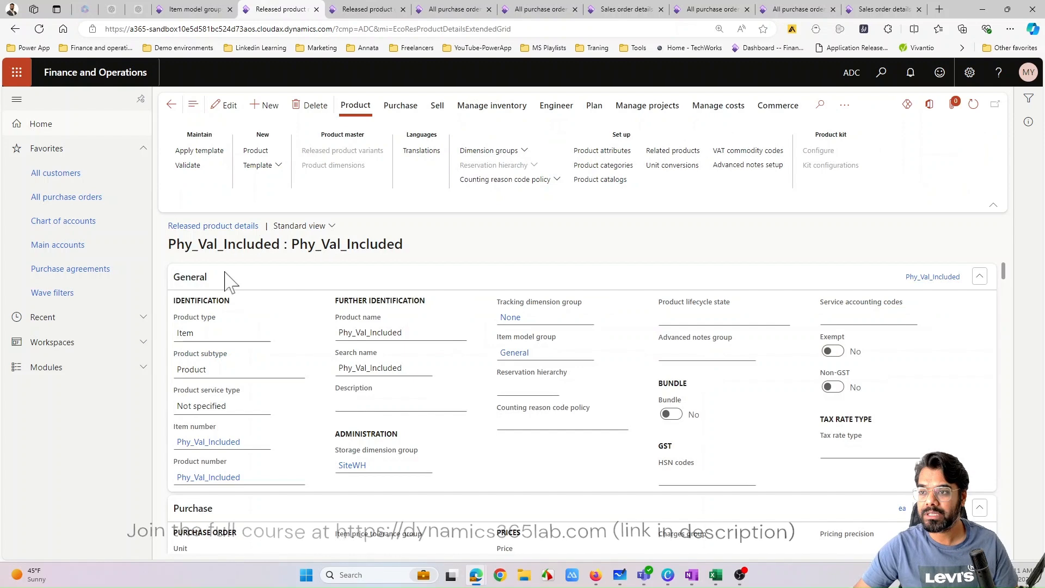
{"action": "left_click", "coordinate": [366, 10]}
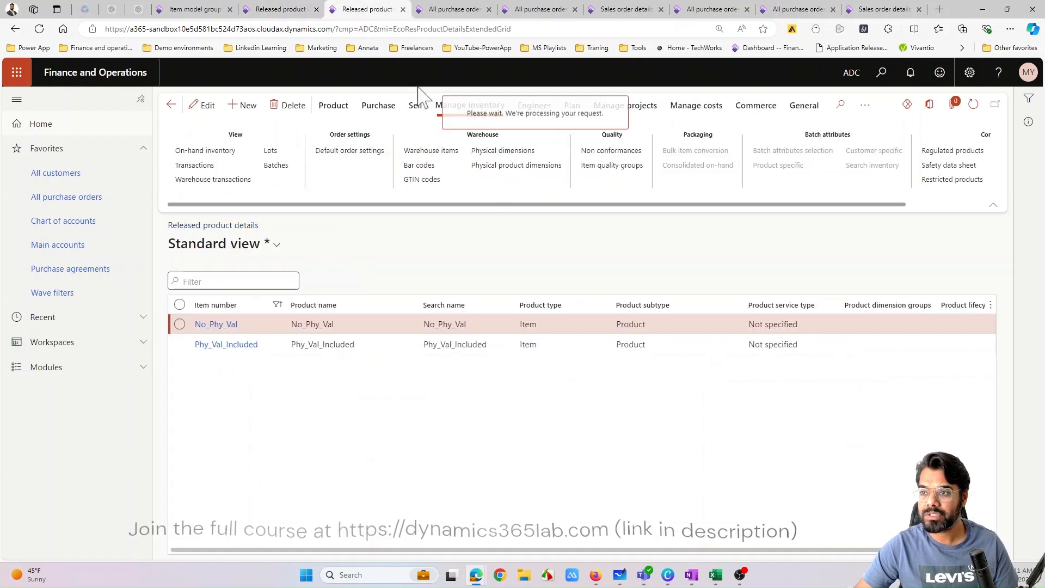
- Review the invoiced Mercedes Benz purchase order and its Phy_Val_Included line
{"action": "left_click", "coordinate": [458, 10]}
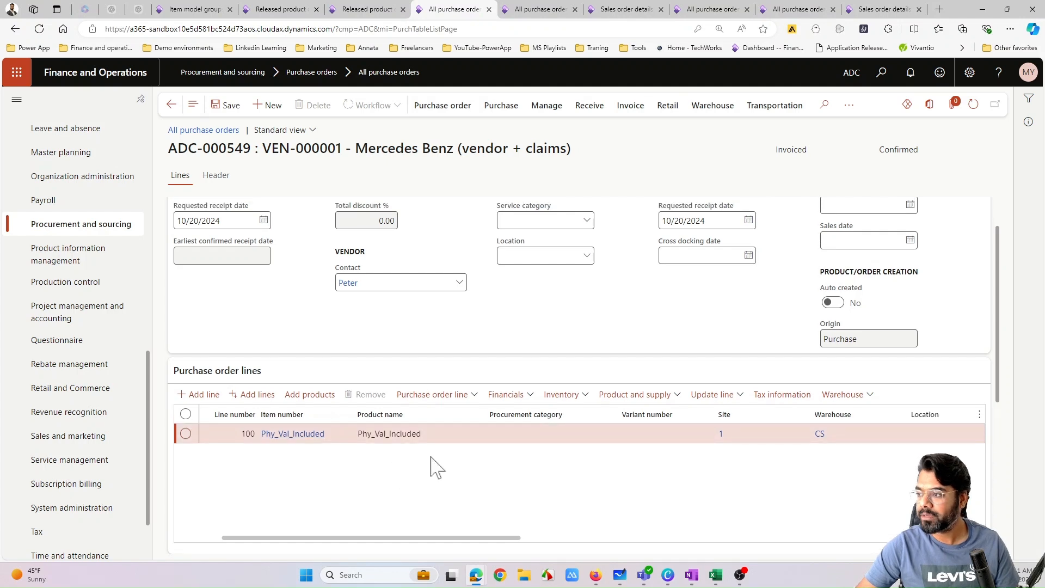
{"action": "scroll", "coordinate": [435, 469], "scroll_direction": "up", "scroll_amount": 1}
{"action": "scroll", "coordinate": [404, 459], "scroll_direction": "down", "scroll_amount": 1}
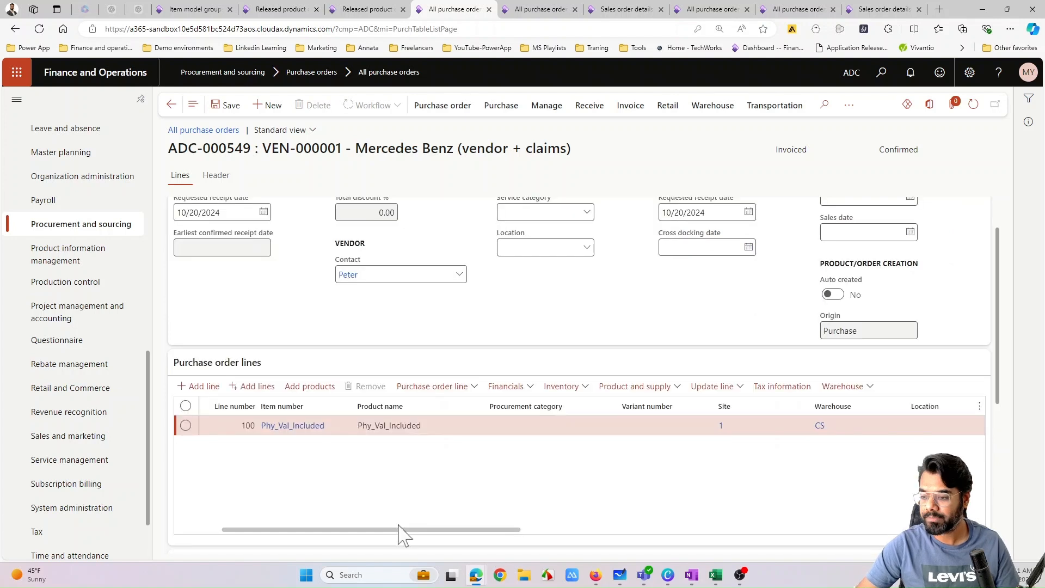
{"action": "left_click_drag", "start_coordinate": [446, 533], "coordinate": [438, 531]}
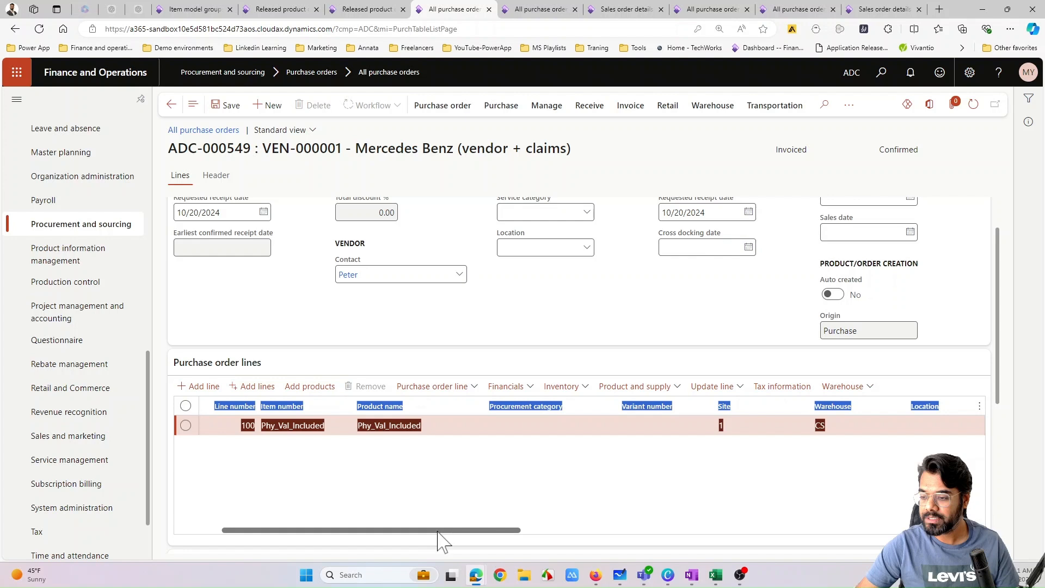
- Consult the Purchase Order 2 example in the presentation and review the quantity and unit price on the open purchase order's line
{"action": "key", "text": "alt+Tab"}
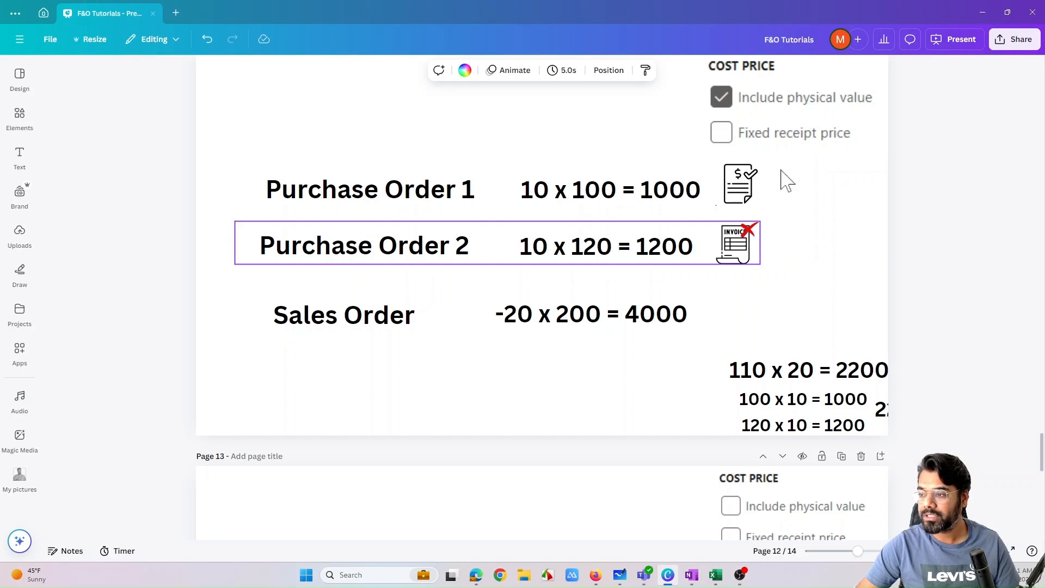
{"action": "key", "text": "alt+Tab"}
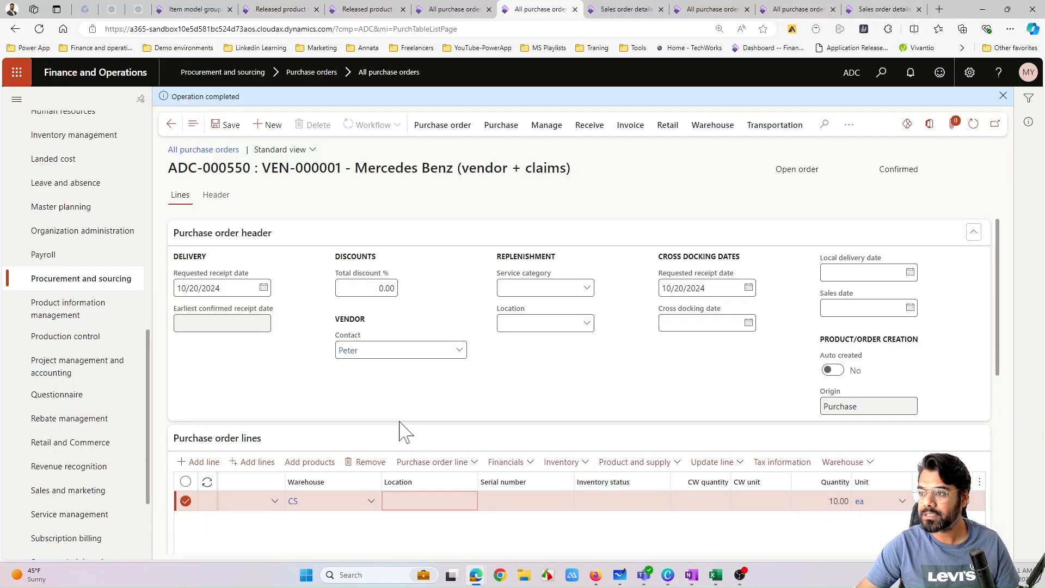
{"action": "scroll", "coordinate": [459, 537], "scroll_direction": "down", "scroll_amount": 1}
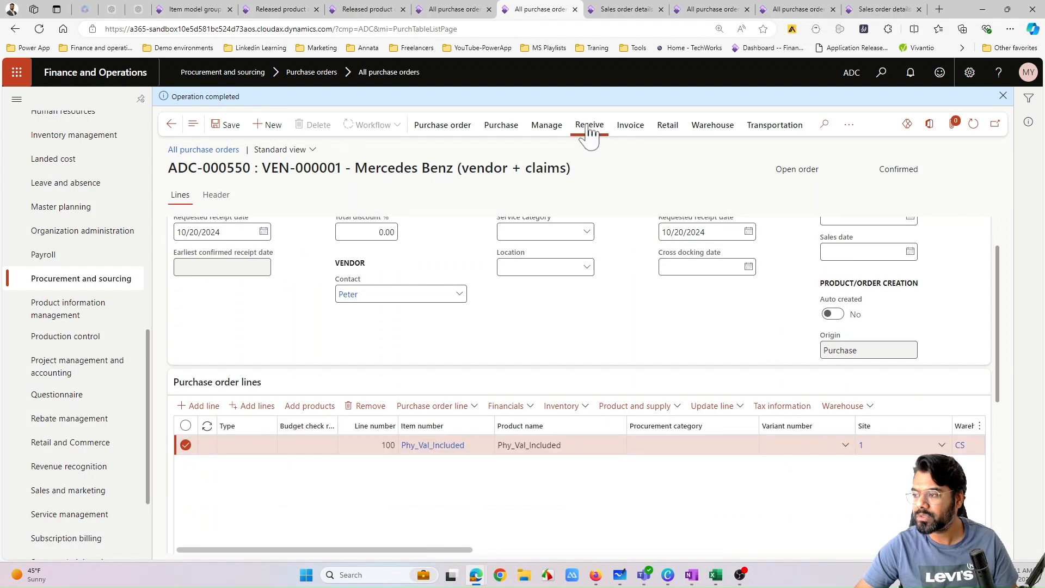
- Post the product receipt for the open Mercedes Benz purchase order, reusing its purchase order number as the product receipt number
{"action": "left_click", "coordinate": [589, 127]}
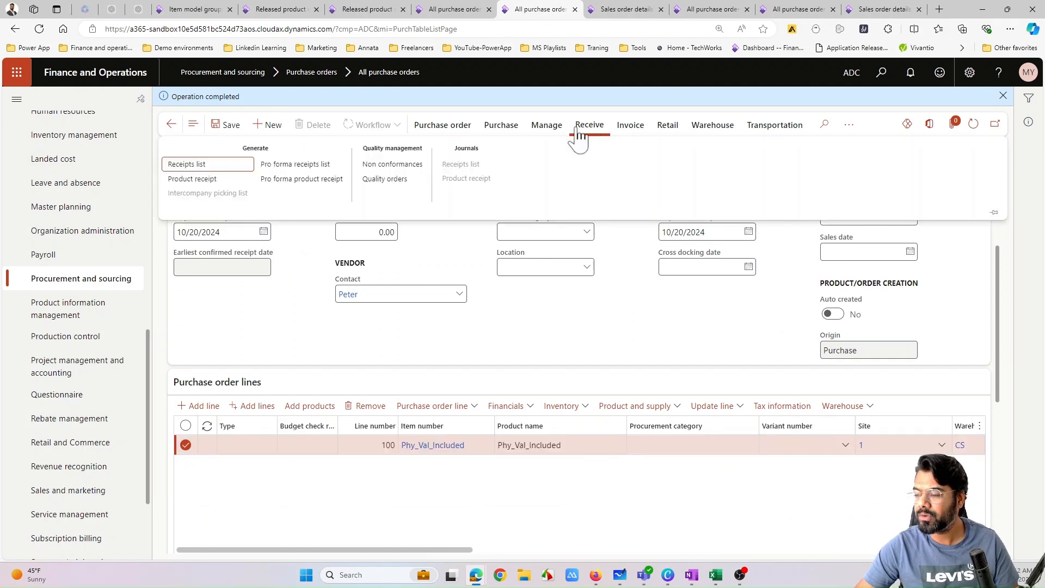
{"action": "left_click", "coordinate": [195, 180]}
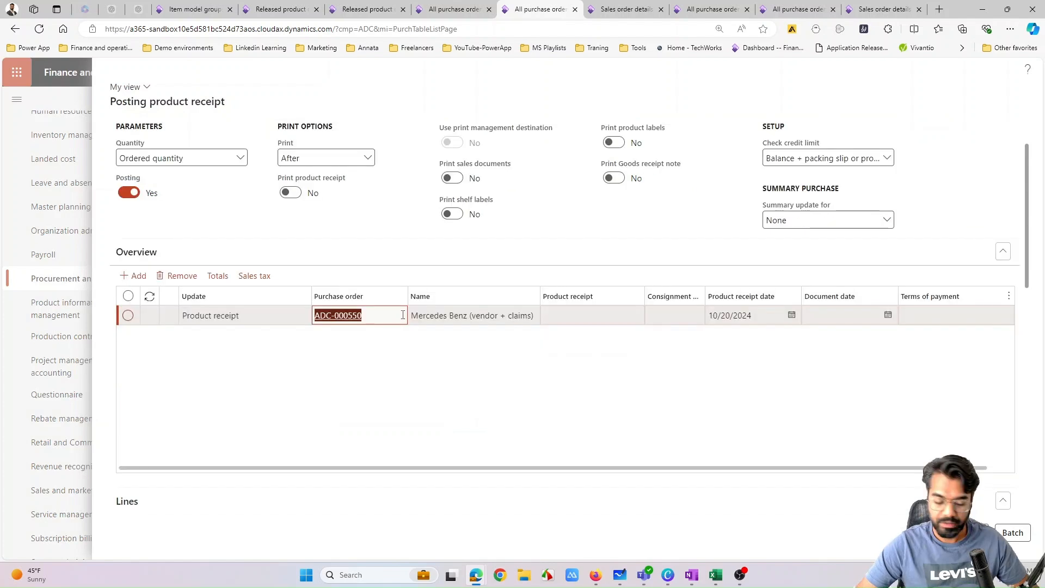
{"action": "left_click", "coordinate": [617, 315]}
{"action": "type", "text": "ADC-000550"}
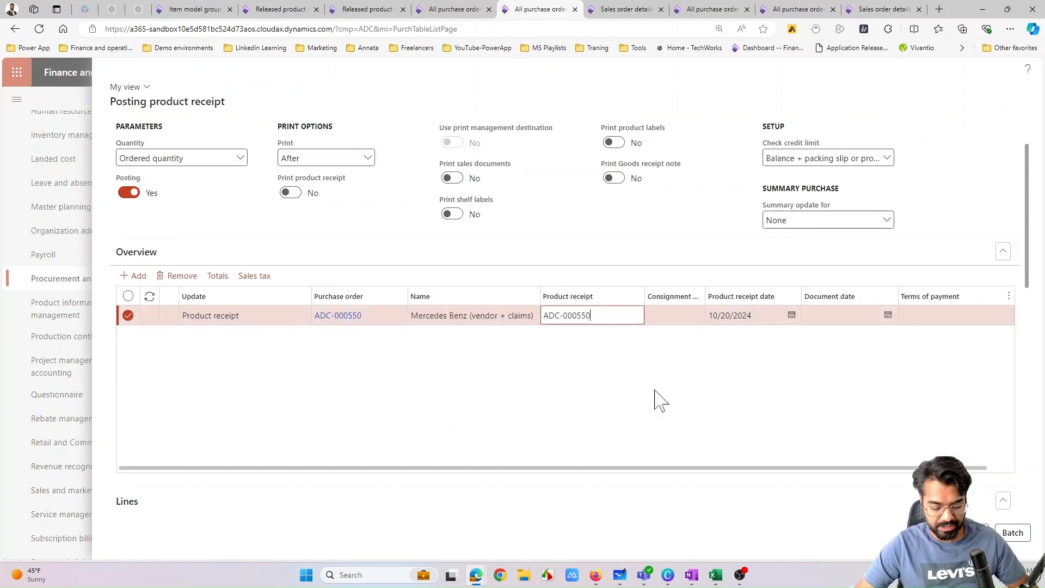
{"action": "scroll", "coordinate": [658, 399], "scroll_direction": "down", "scroll_amount": 4}
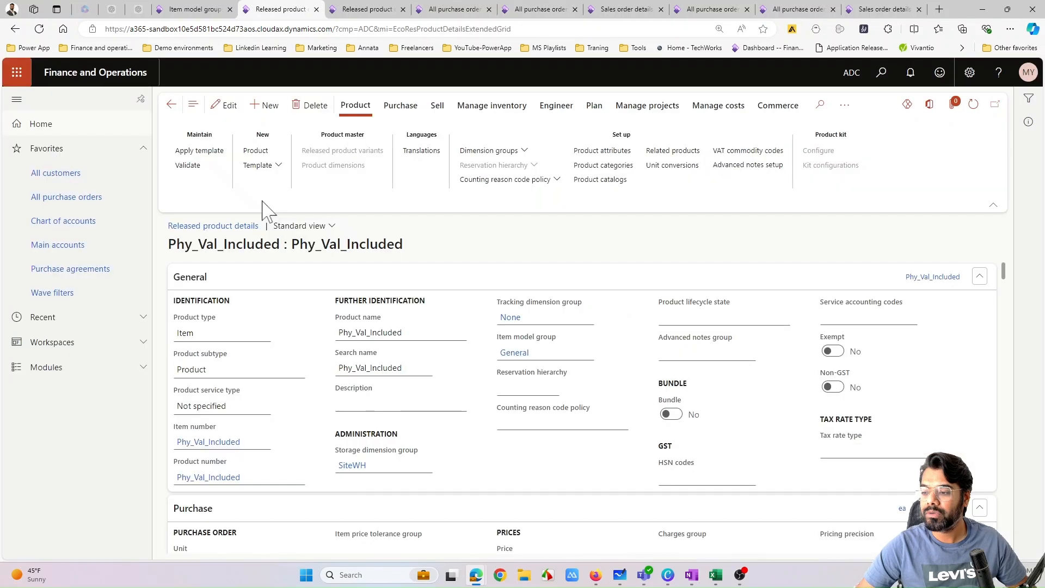
- Open the on-hand inventory of Phy_Val_Included and check its physical cost amount, financial cost amount and cost price
{"action": "left_click", "coordinate": [493, 105]}
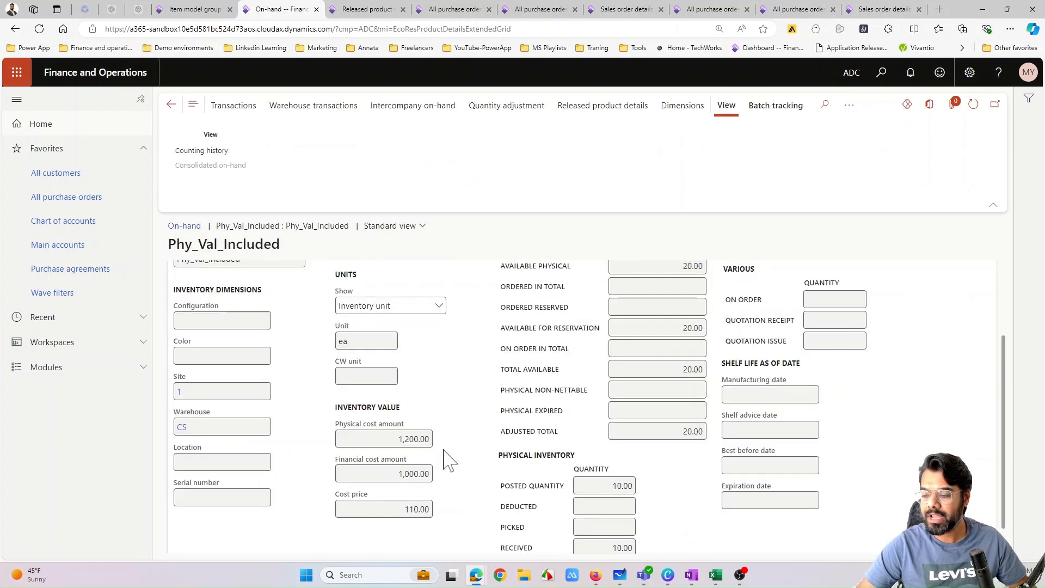
{"action": "mouse_move", "coordinate": [402, 432]}
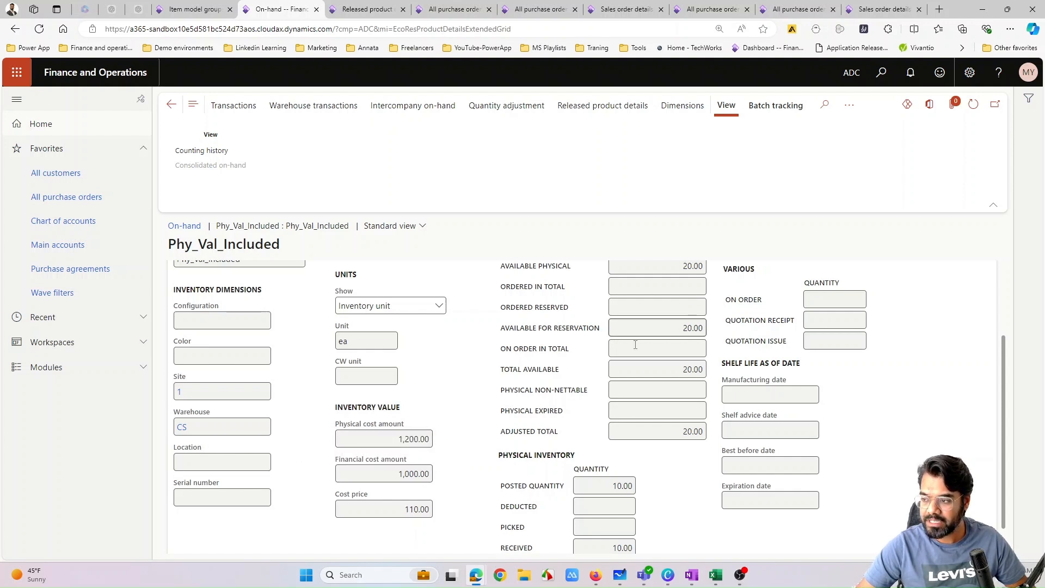
{"action": "left_click", "coordinate": [417, 509]}
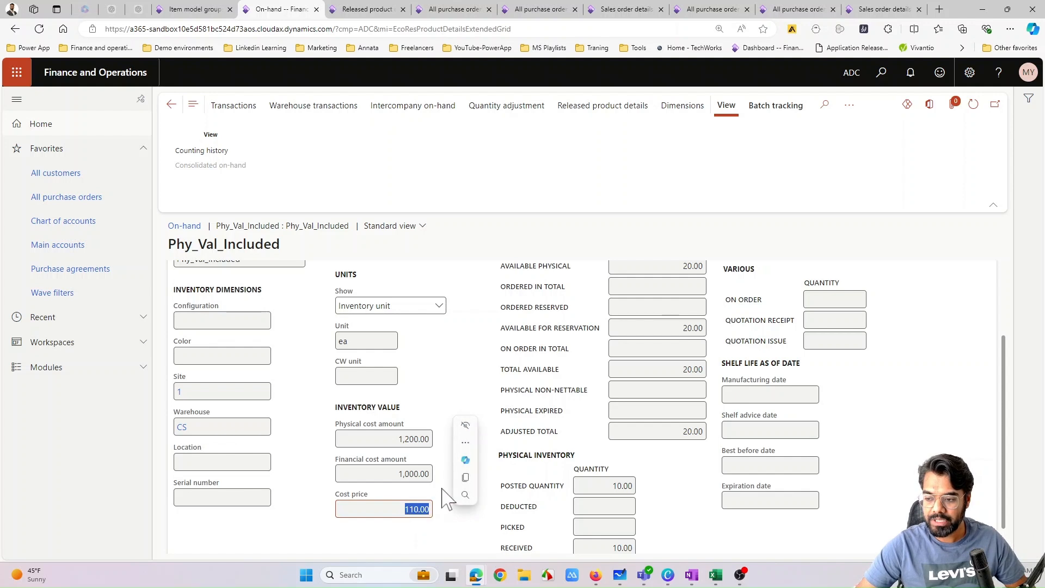
{"action": "left_click", "coordinate": [445, 373]}
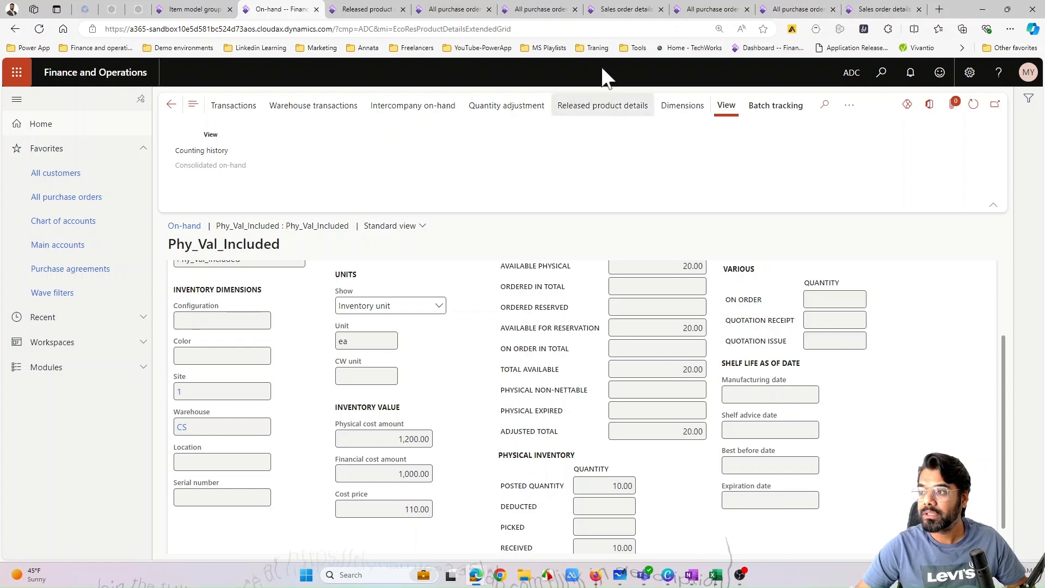
- Copy the Phy_Val_Included item number from the purchase order line and enter it on the WCT Pvt Limited sales order line
{"action": "left_click", "coordinate": [541, 9]}
{"action": "left_click", "coordinate": [266, 445]}
{"action": "key", "text": "ctrl+c"}
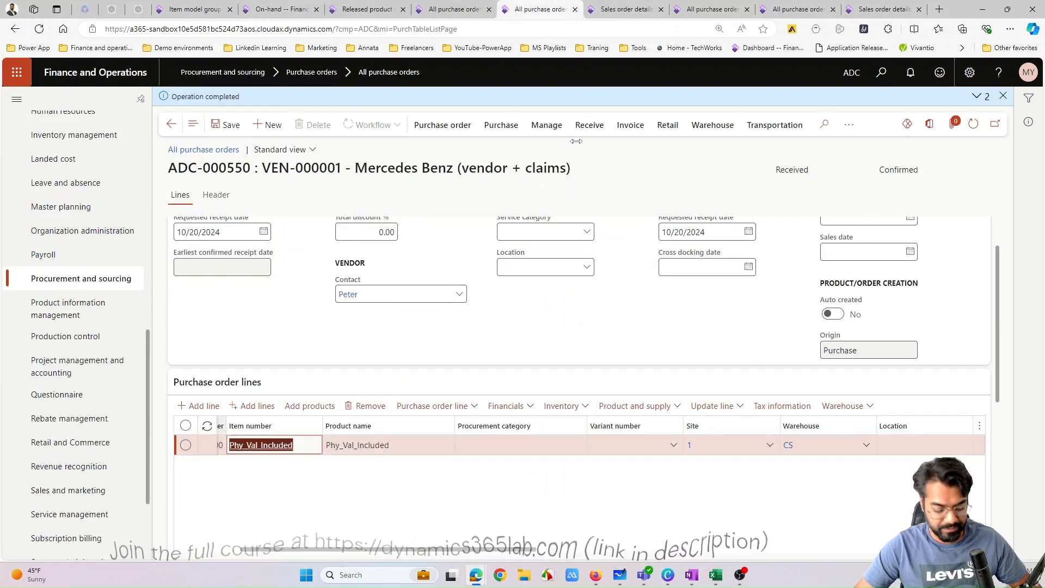
{"action": "left_click", "coordinate": [638, 10]}
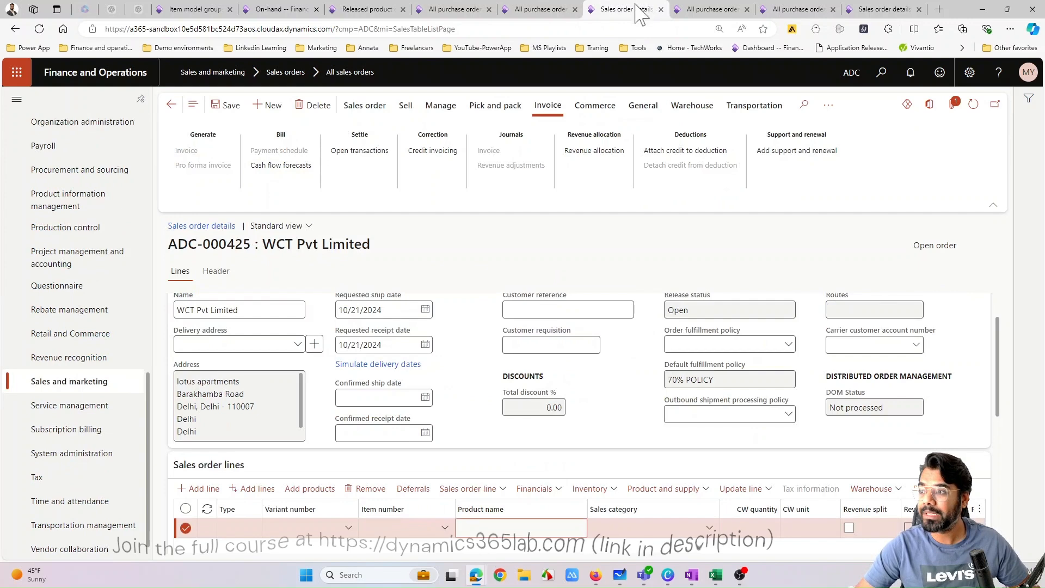
{"action": "left_click", "coordinate": [412, 528]}
{"action": "key", "text": "ctrl+v"}
{"action": "scroll", "coordinate": [537, 479], "scroll_direction": "down", "scroll_amount": 1}
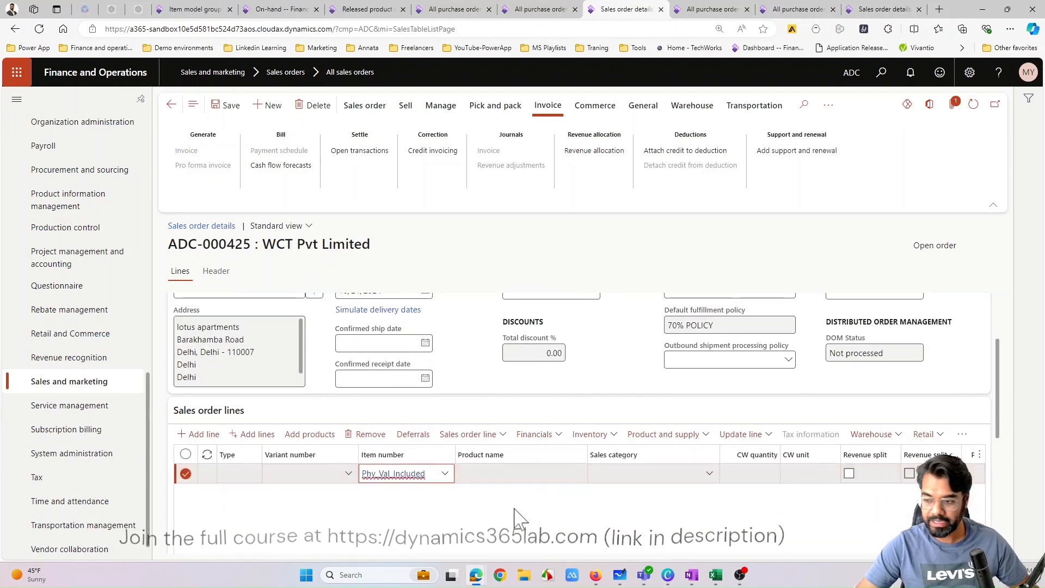
- Set the quantity of the Phy_Val_Included sales order line to 20 and check the line's remaining details
{"action": "scroll", "coordinate": [505, 474], "scroll_direction": "down", "scroll_amount": 1}
{"action": "left_click_drag", "start_coordinate": [401, 523], "coordinate": [503, 521]}
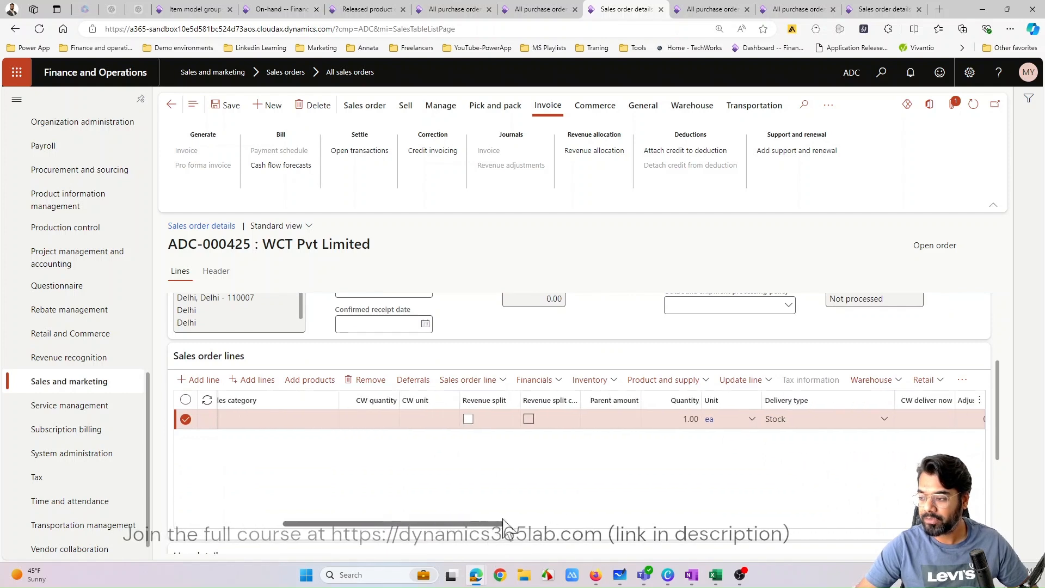
{"action": "left_click", "coordinate": [687, 418]}
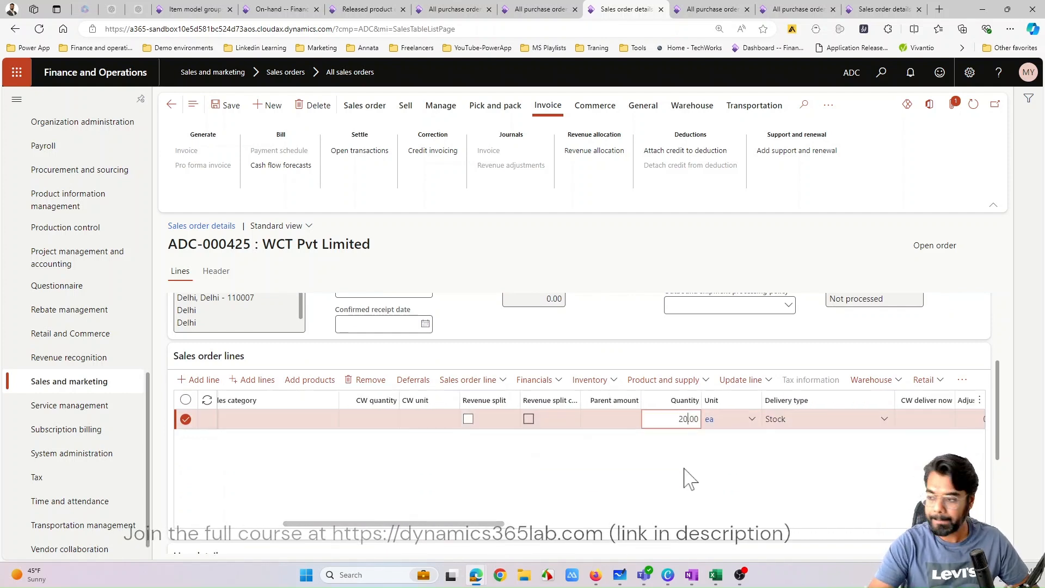
{"action": "type", "text": "20"}
{"action": "left_click_drag", "start_coordinate": [498, 523], "coordinate": [872, 503]}
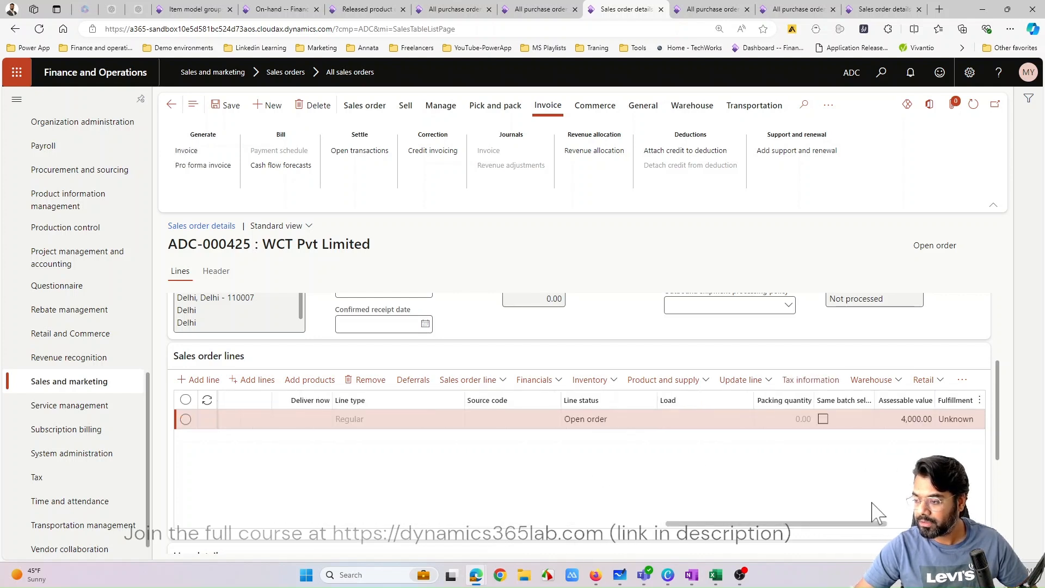
{"action": "left_click_drag", "start_coordinate": [763, 523], "coordinate": [351, 539]}
- Confirm the WCT Pvt Limited sales order
{"action": "left_click", "coordinate": [365, 105]}
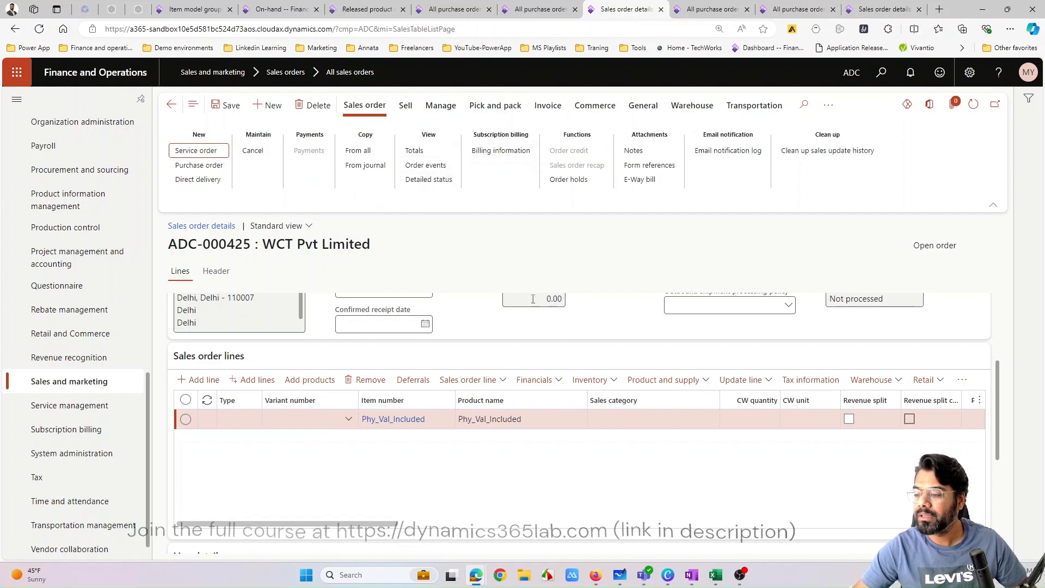
{"action": "mouse_move", "coordinate": [379, 523]}
{"action": "left_mouse_down"}
{"action": "mouse_move", "coordinate": [445, 528]}
{"action": "mouse_move", "coordinate": [376, 528]}
{"action": "left_mouse_up"}
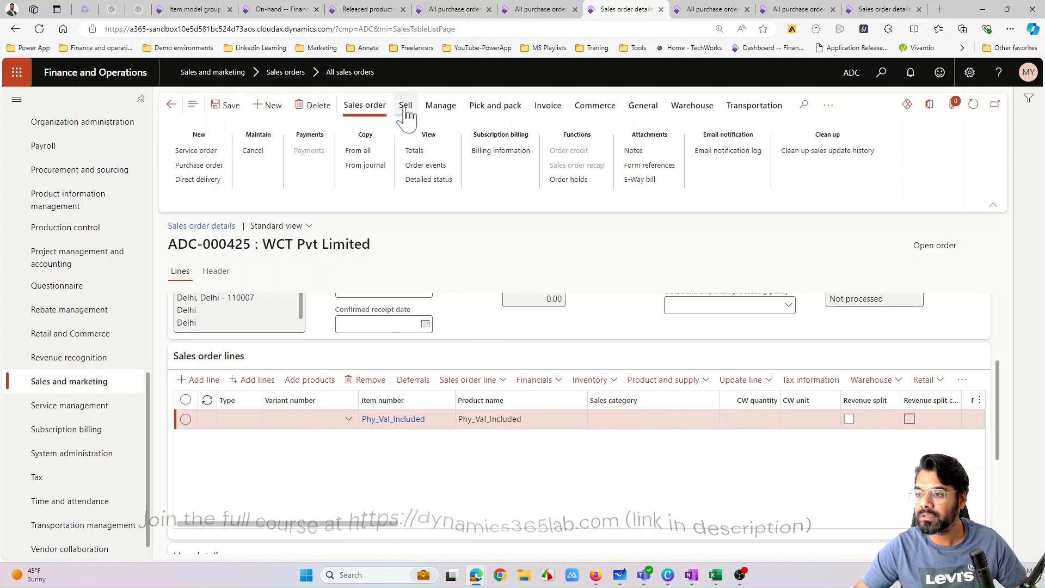
{"action": "left_click", "coordinate": [439, 107]}
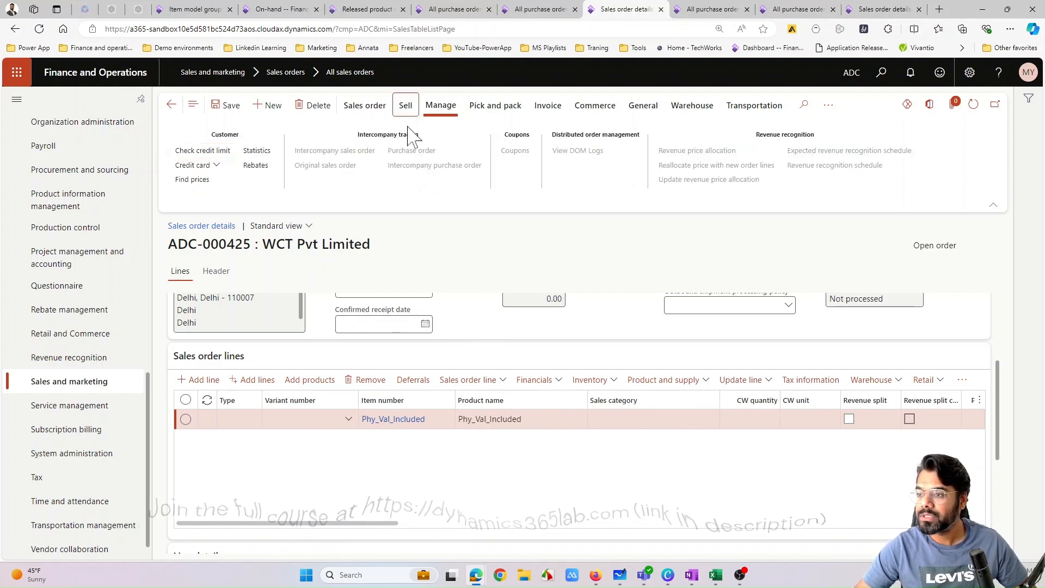
{"action": "left_click", "coordinate": [405, 106]}
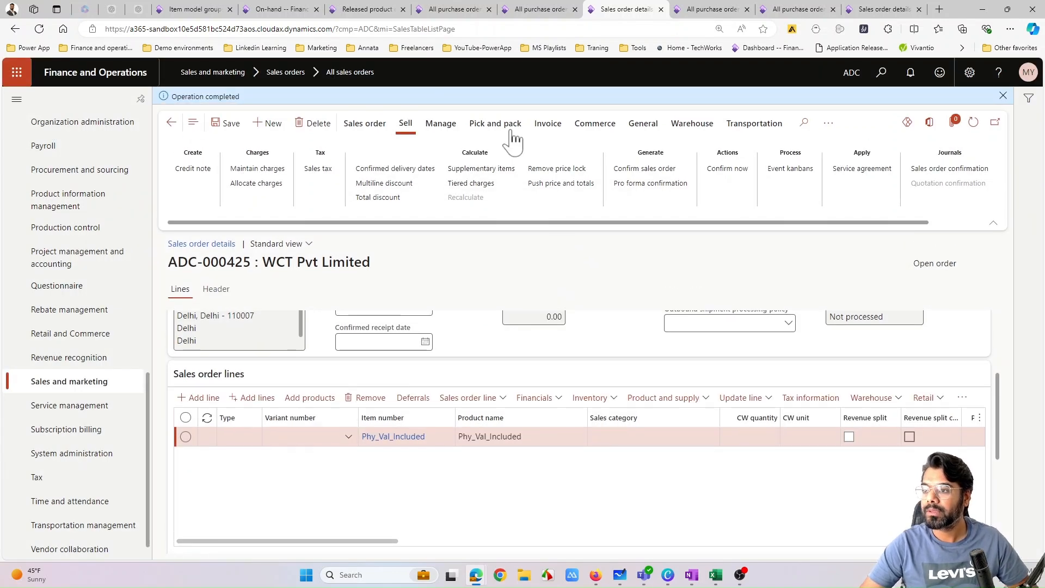
- Post the packing slip for the sales order with the quantity parameter set to All
{"action": "left_click", "coordinate": [509, 127]}
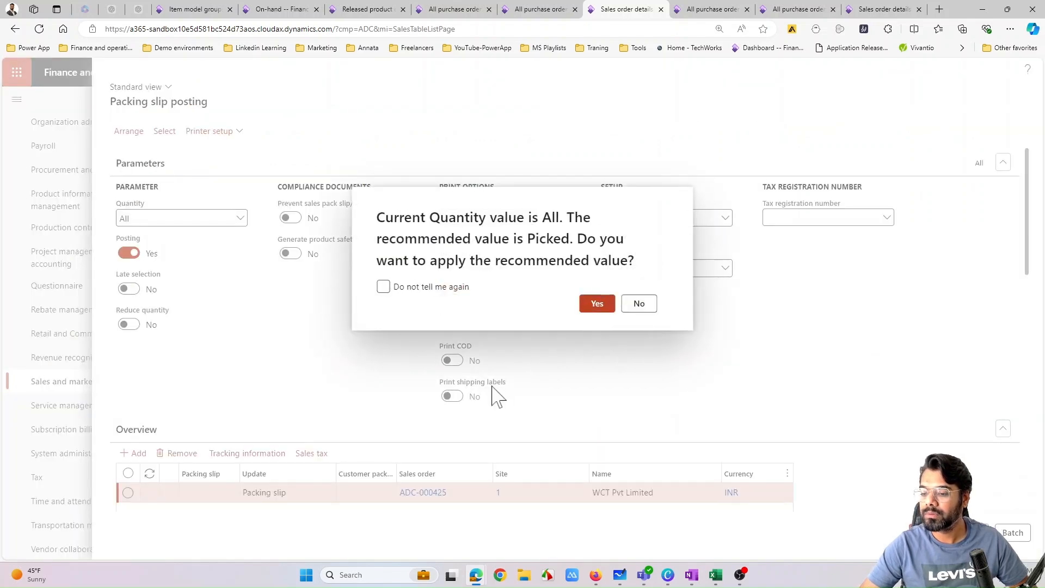
{"action": "left_click", "coordinate": [595, 304]}
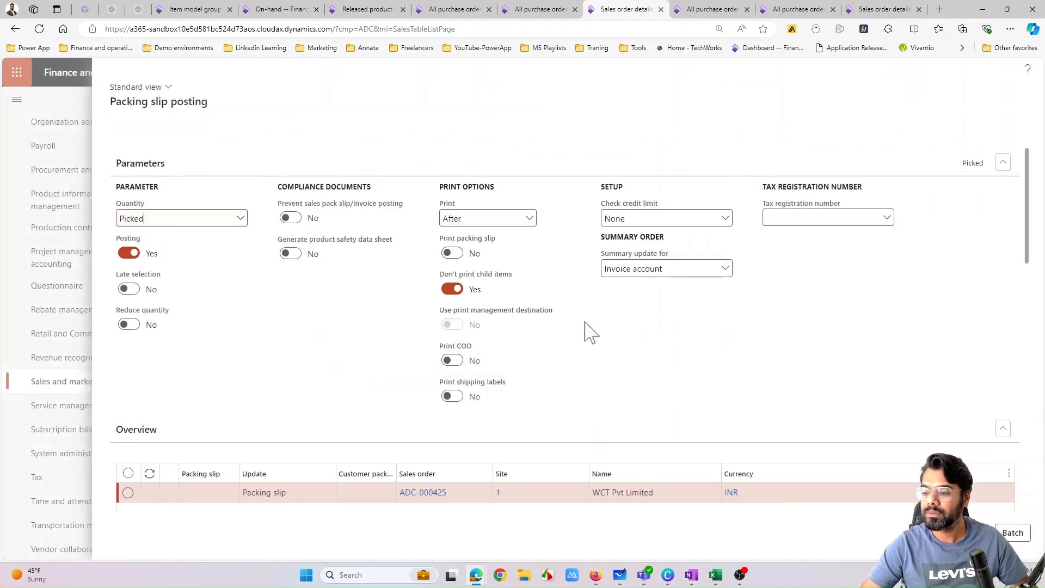
{"action": "left_click", "coordinate": [242, 219]}
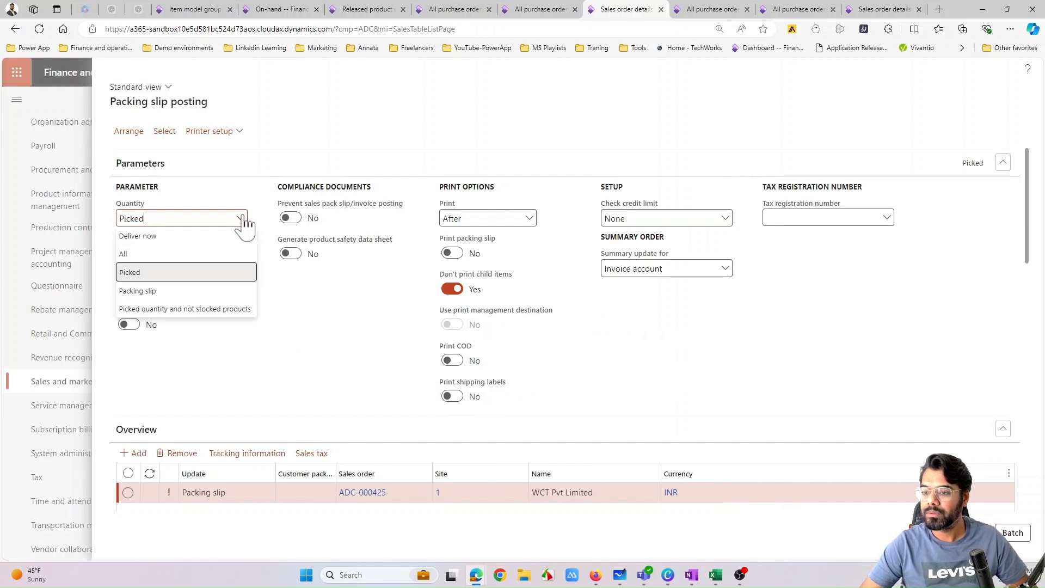
{"action": "left_click", "coordinate": [190, 254]}
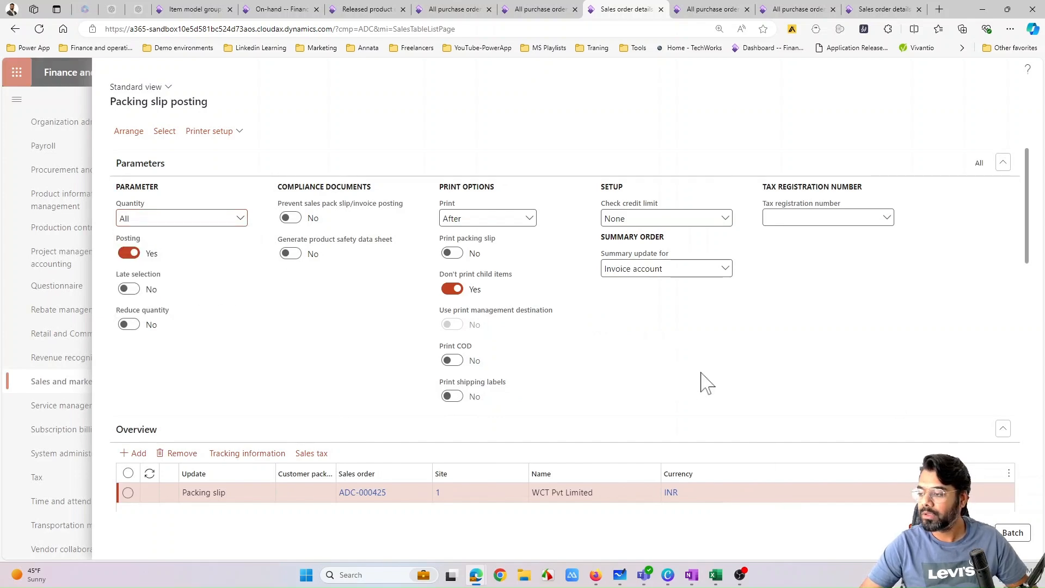
{"action": "left_click", "coordinate": [597, 306]}
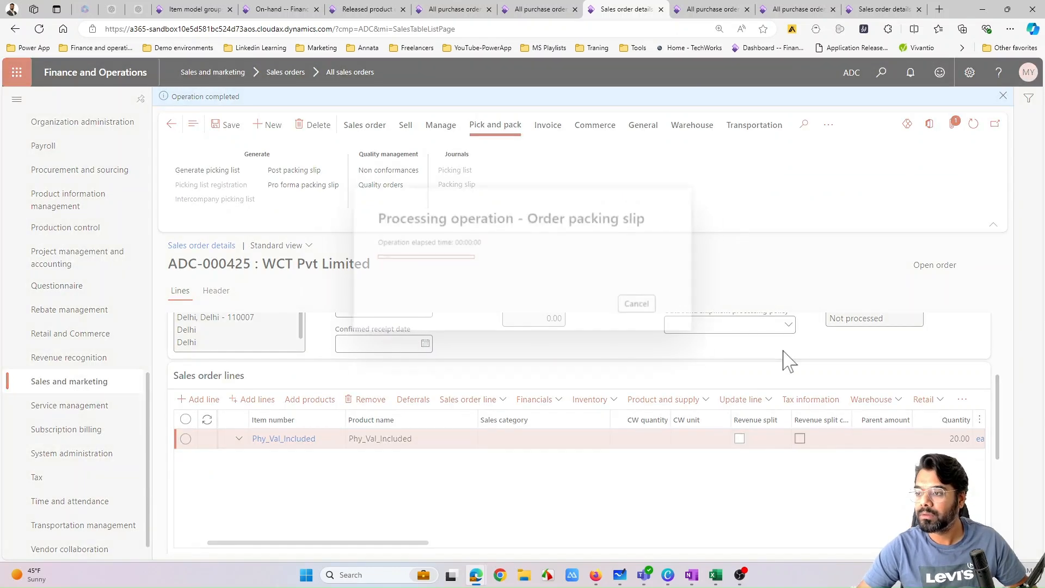
- Post the sales order's invoice for the packing slip quantity without printing, and review the amount and margin on its invoice journal line
{"action": "left_click", "coordinate": [551, 131]}
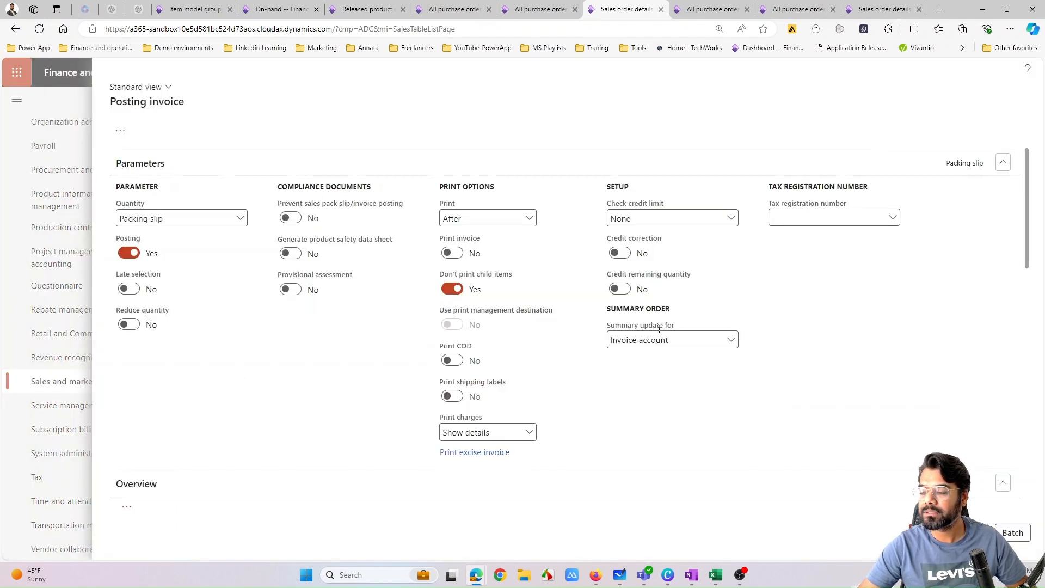
{"action": "scroll", "coordinate": [659, 329], "scroll_direction": "down", "scroll_amount": 3}
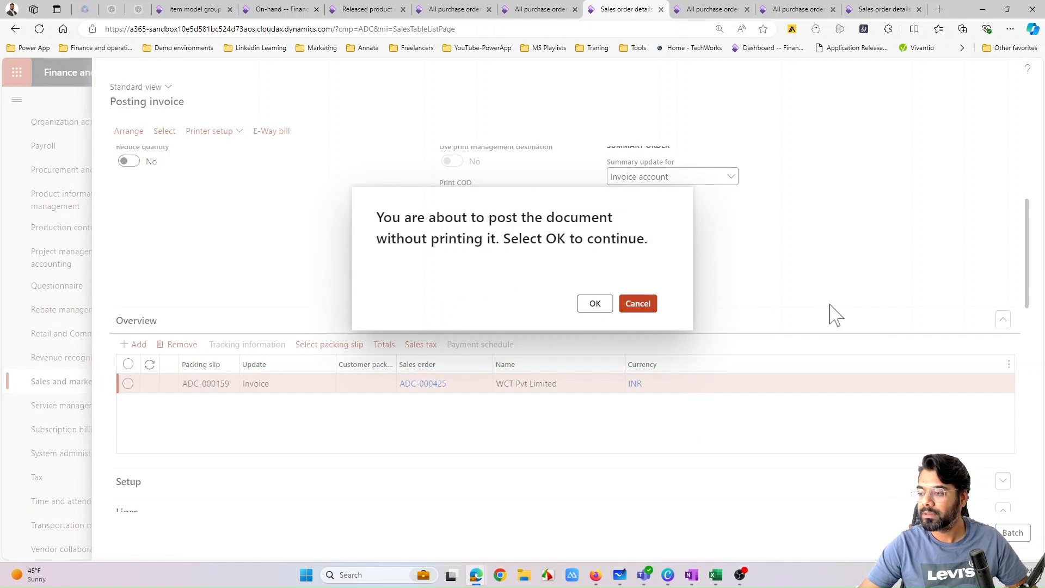
{"action": "key", "text": "Return"}
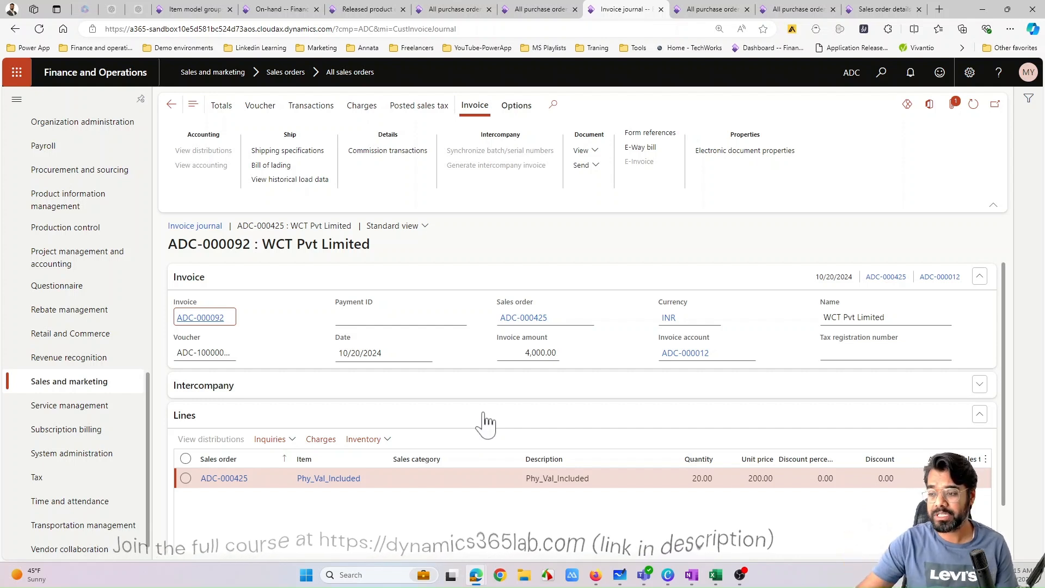
{"action": "scroll", "coordinate": [484, 435], "scroll_direction": "down", "scroll_amount": 1}
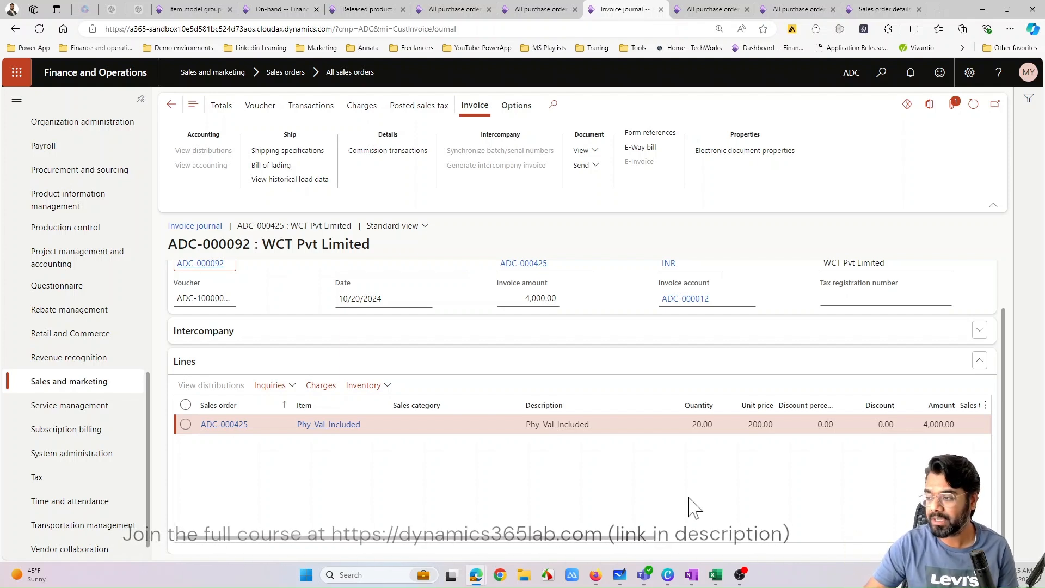
{"action": "left_click_drag", "start_coordinate": [645, 542], "coordinate": [828, 551]}
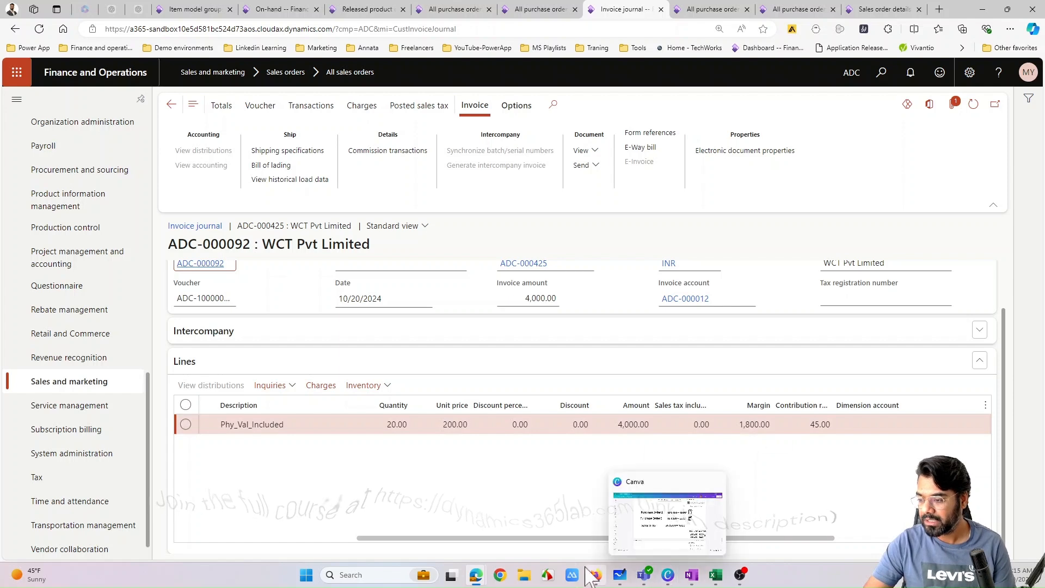
- In the Canva presentation, place "110 x 20 = 2200" beside the Sales Order calculation and move the 100 x 10 and 120 x 10 breakdown beneath it
{"action": "left_click", "coordinate": [668, 575]}
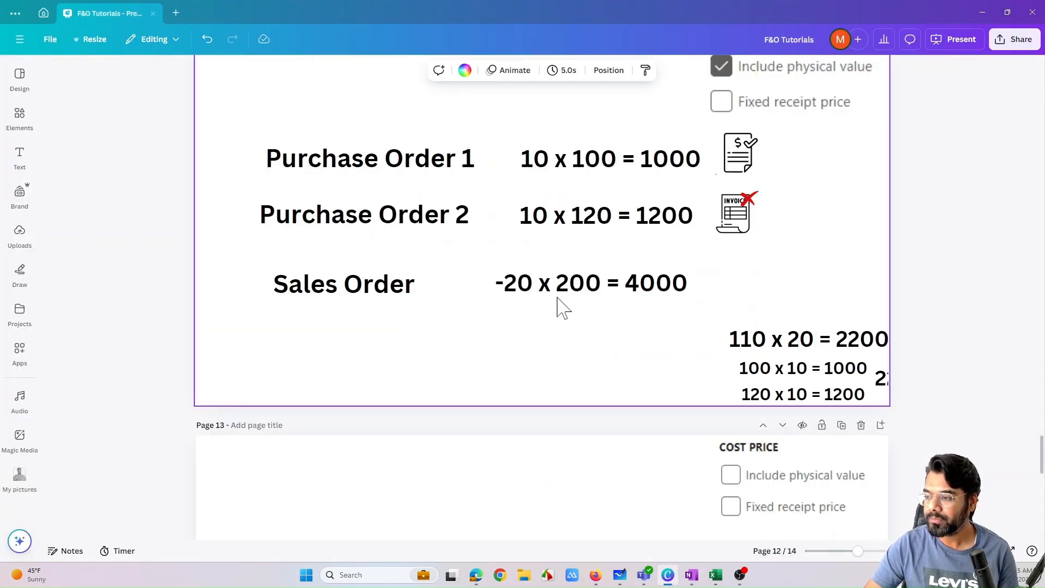
{"action": "left_click_drag", "start_coordinate": [738, 339], "coordinate": [730, 283]}
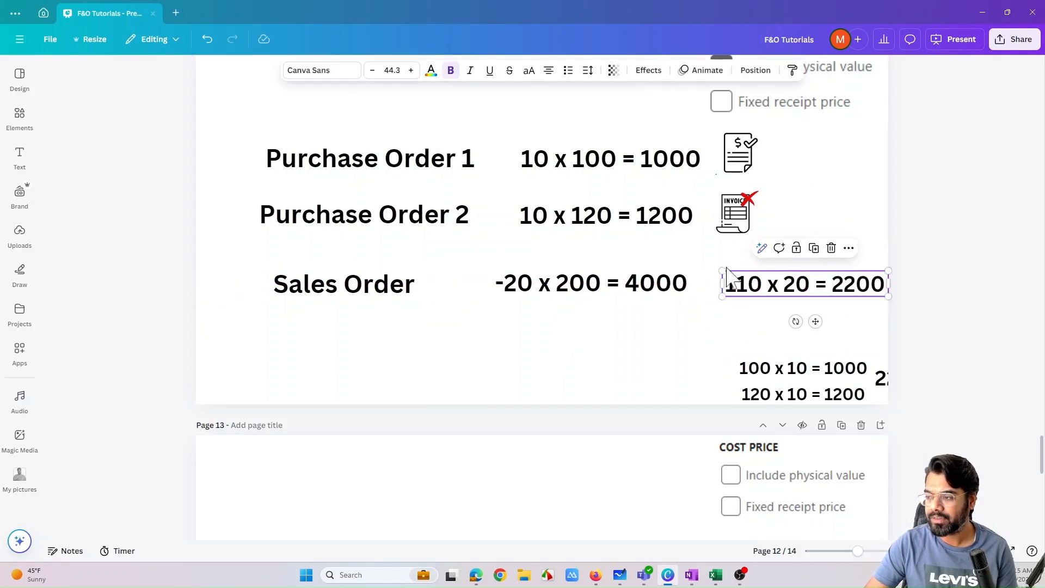
{"action": "left_click_drag", "start_coordinate": [785, 284], "coordinate": [760, 284]}
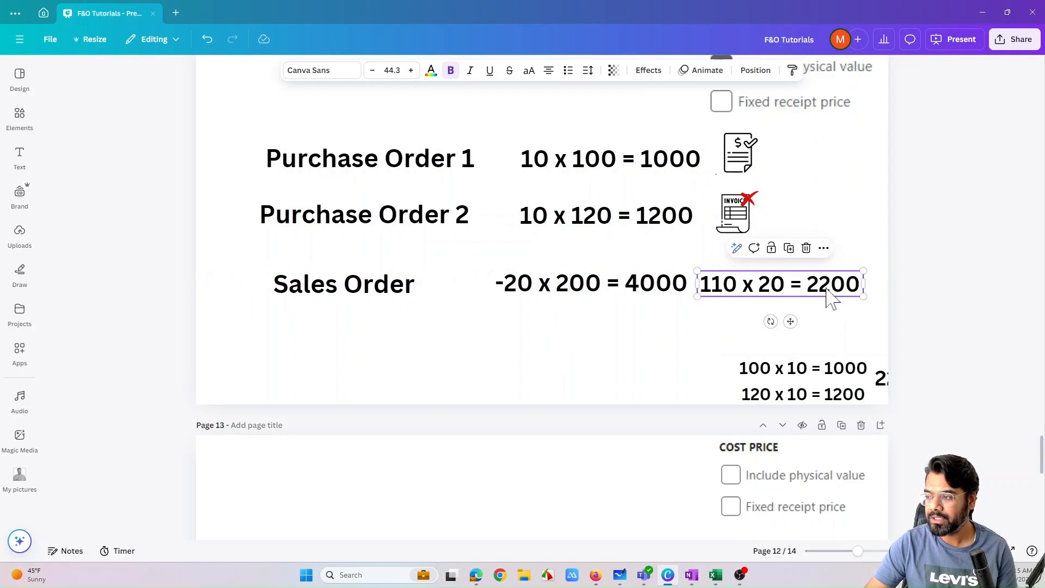
{"action": "left_click_drag", "start_coordinate": [823, 298], "coordinate": [839, 298]}
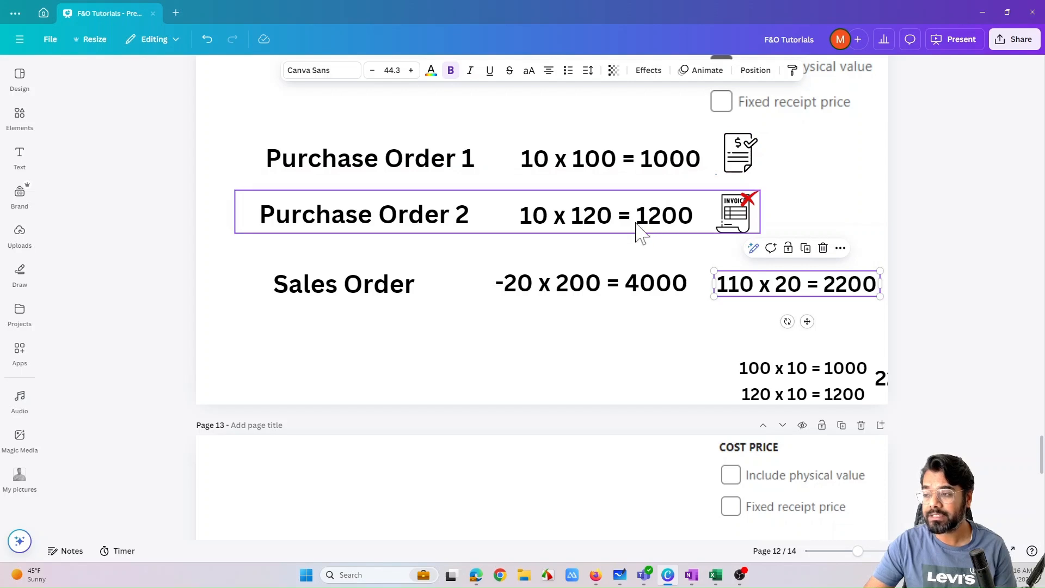
{"action": "left_click_drag", "start_coordinate": [768, 368], "coordinate": [709, 322]}
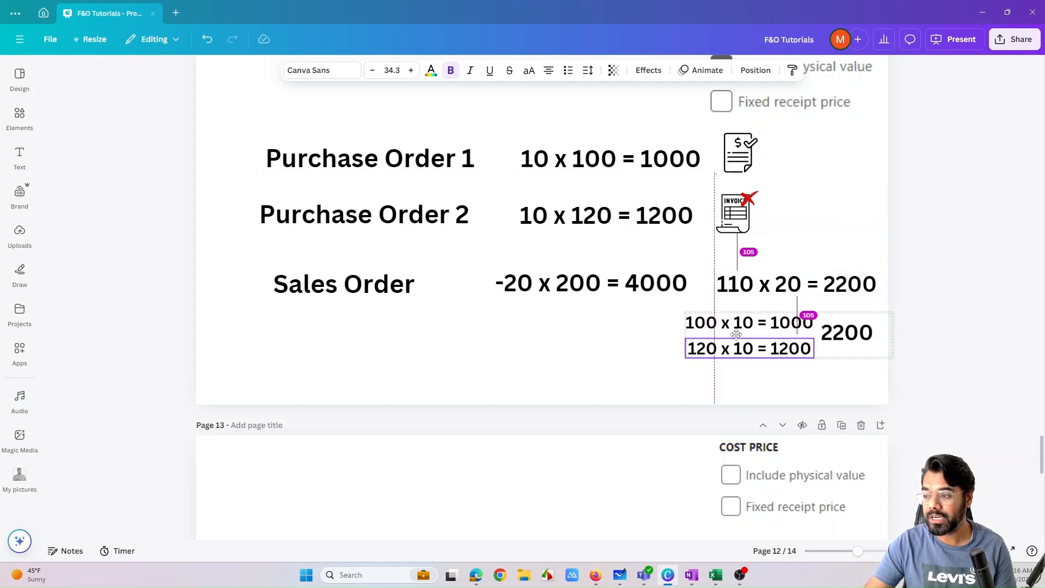
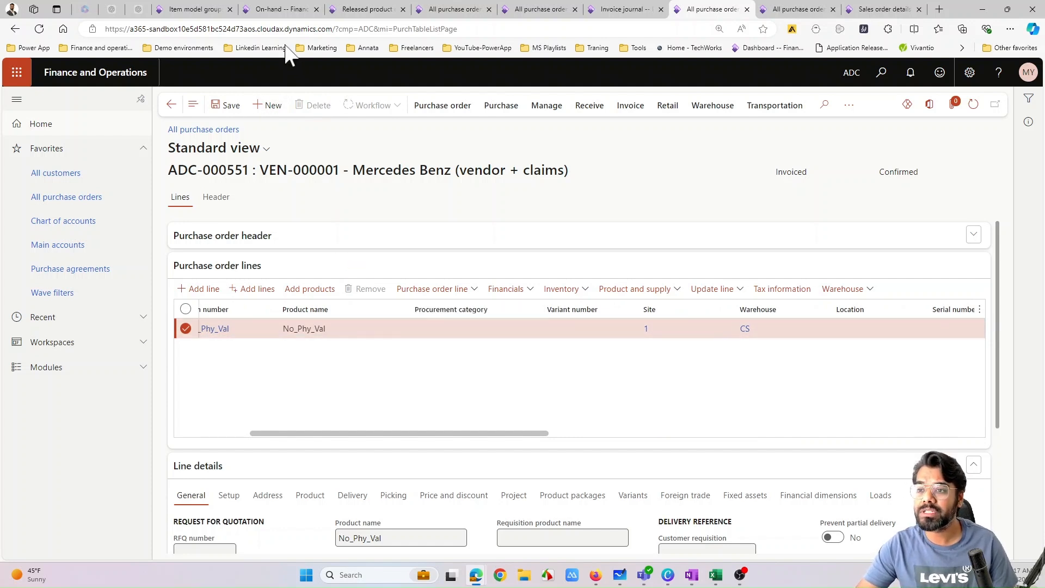
- Open the on-hand details of the released product No_Phy_Val for site 1, warehouse CS, and examine its inventory value
{"action": "left_click", "coordinate": [360, 9]}
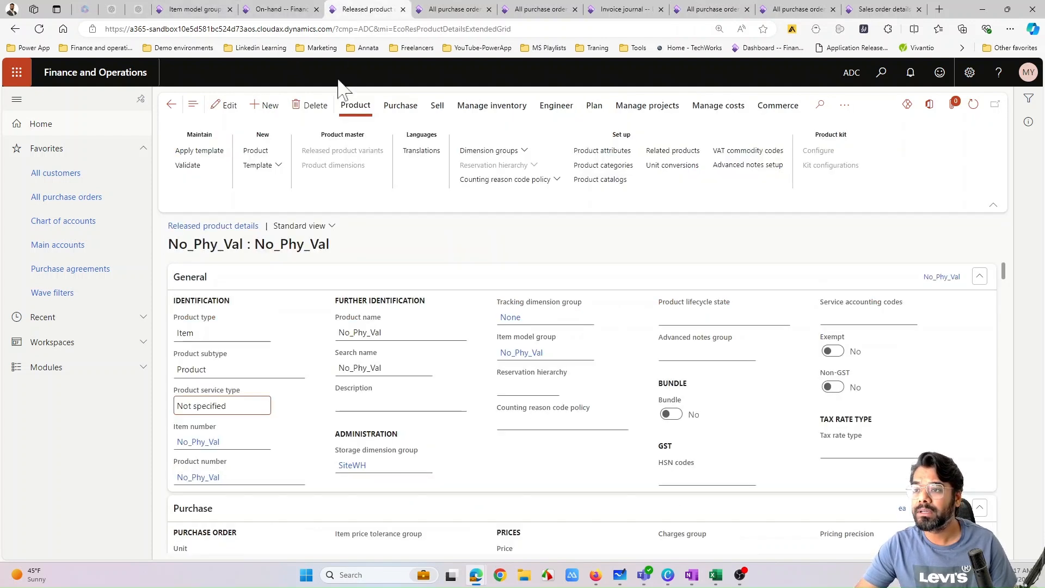
{"action": "left_click", "coordinate": [492, 106]}
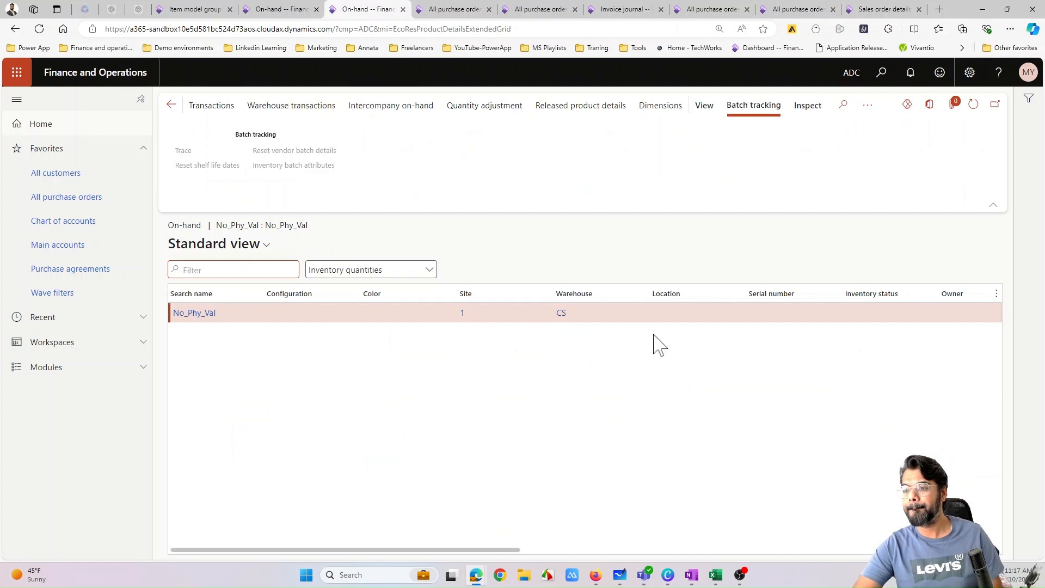
{"action": "left_click_drag", "start_coordinate": [455, 552], "coordinate": [343, 523]}
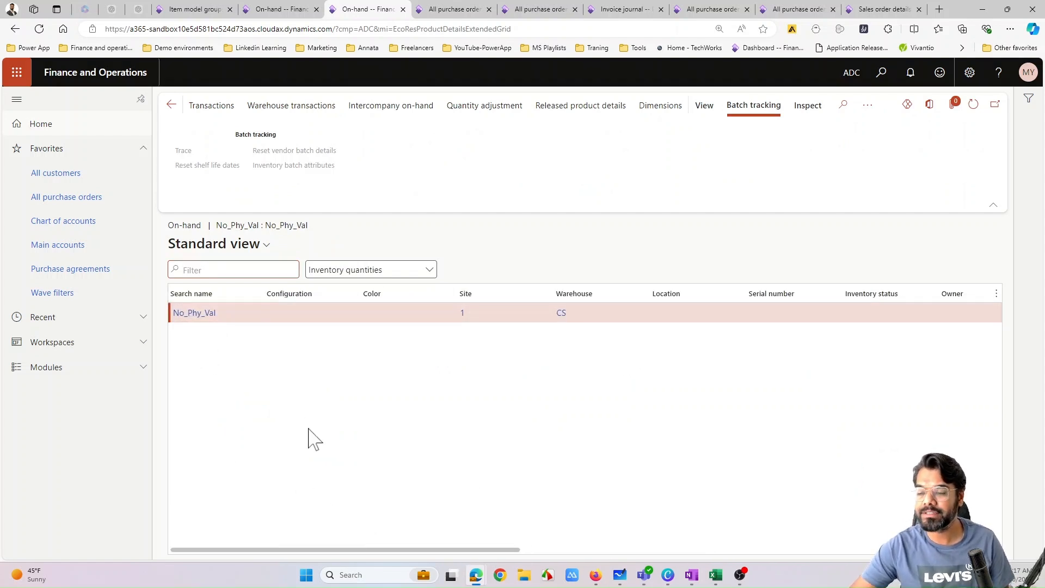
{"action": "scroll", "coordinate": [366, 405], "scroll_direction": "down", "scroll_amount": 3}
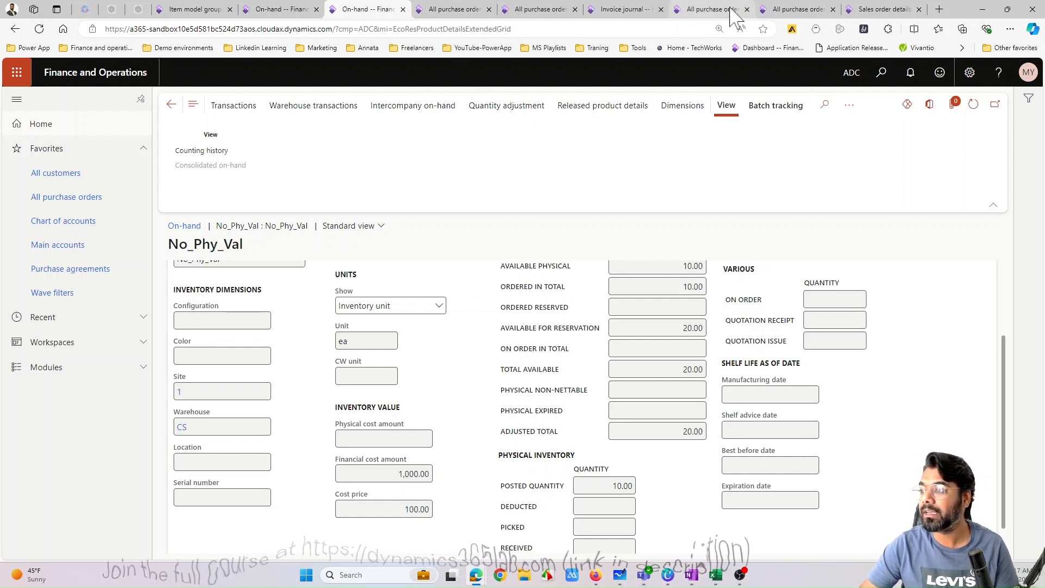
- Post the product receipt for the open No_Phy_Val purchase order priced at 120.00, using the purchase order number as the product receipt number
{"action": "left_click", "coordinate": [711, 10]}
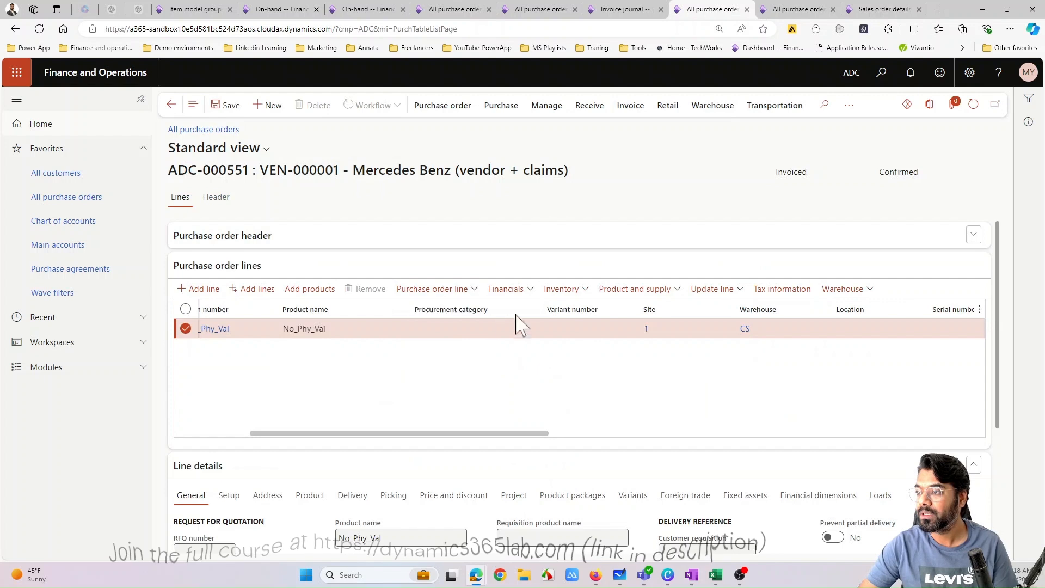
{"action": "left_click", "coordinate": [798, 10]}
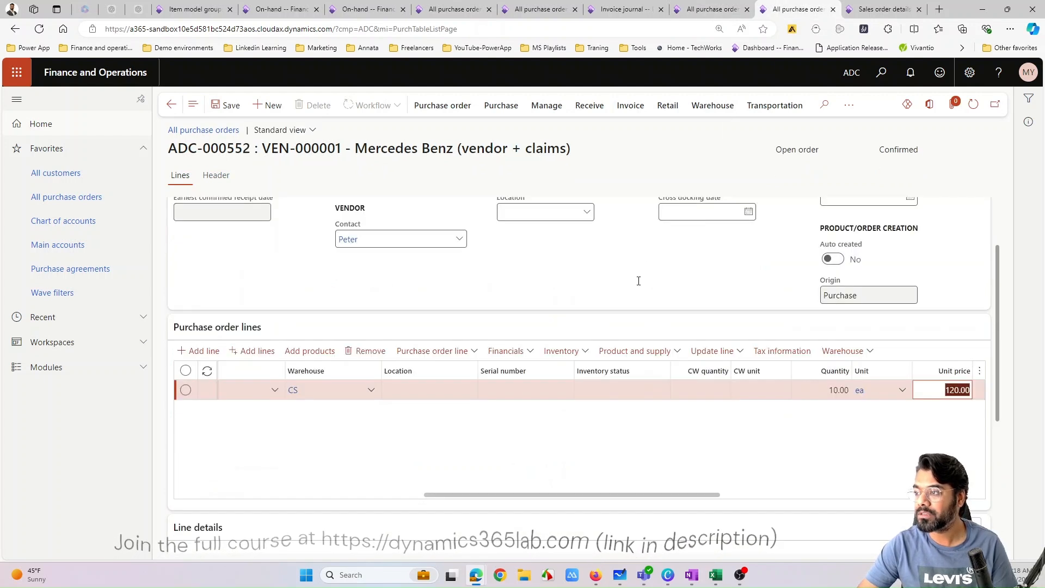
{"action": "left_click_drag", "start_coordinate": [566, 496], "coordinate": [427, 178]}
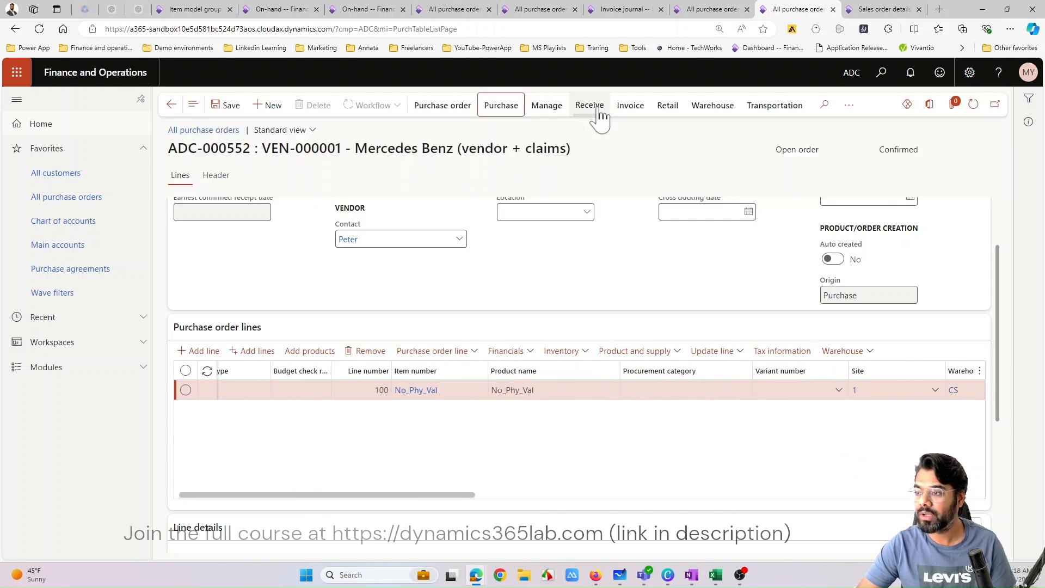
{"action": "left_click", "coordinate": [556, 106]}
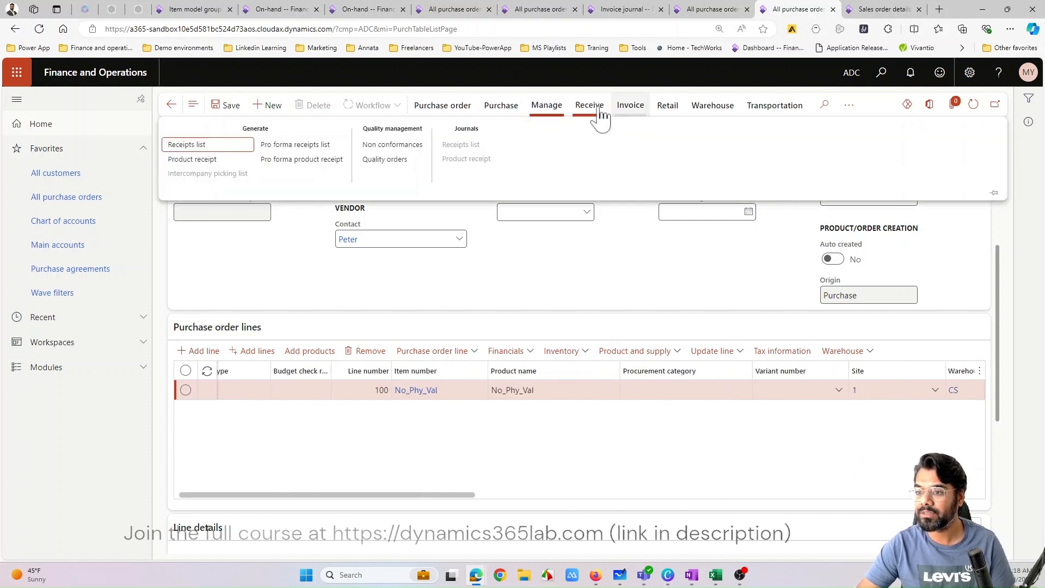
{"action": "left_click", "coordinate": [549, 107]}
{"action": "left_click", "coordinate": [589, 108]}
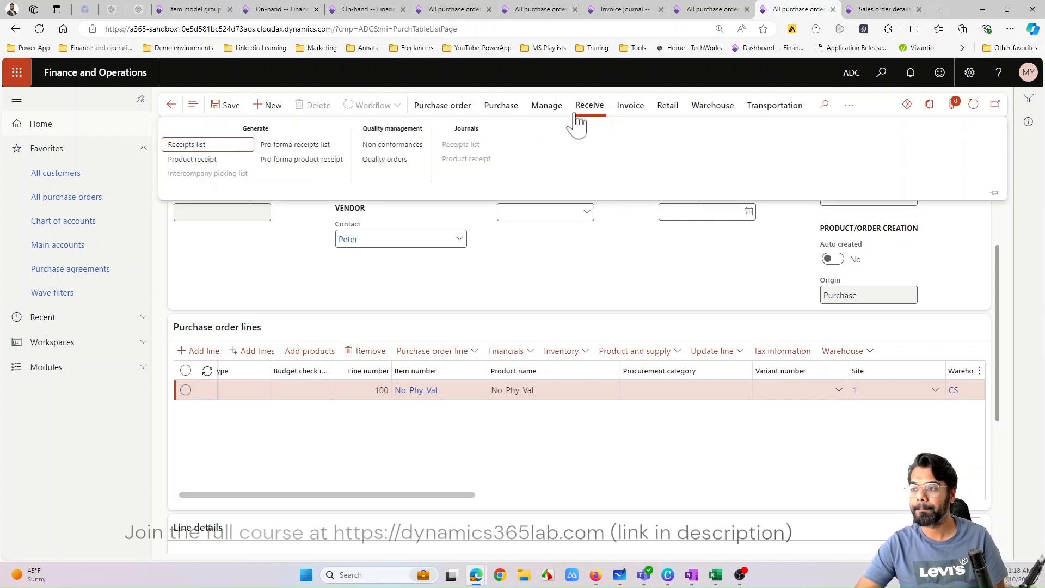
{"action": "left_click", "coordinate": [193, 160]}
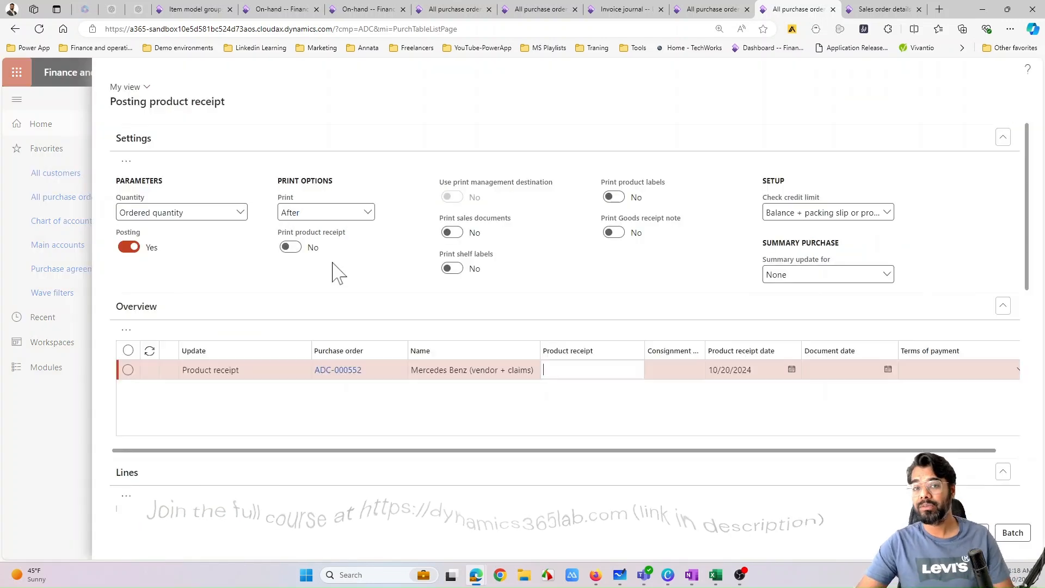
{"action": "left_click_drag", "start_coordinate": [374, 374], "coordinate": [274, 379]}
{"action": "left_click", "coordinate": [617, 366]}
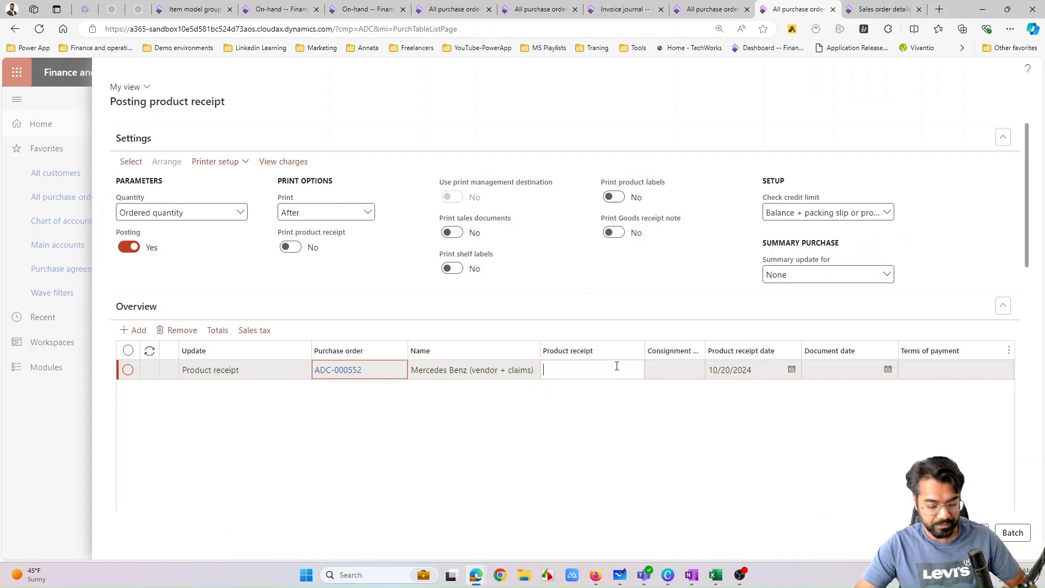
{"action": "left_click", "coordinate": [624, 434]}
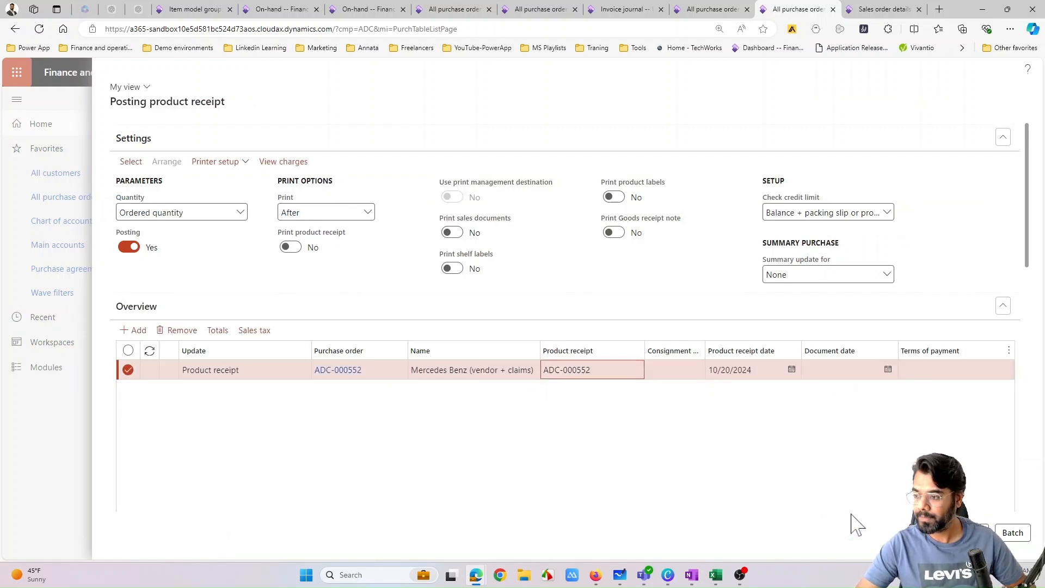
{"action": "key", "text": "alt+Return"}
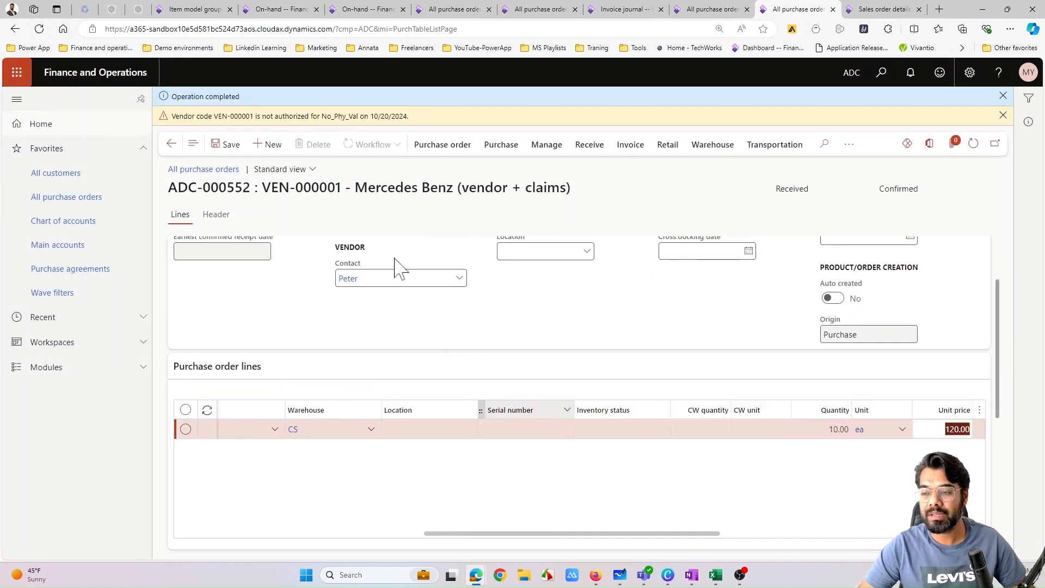
- Refresh the No_Phy_Val on-hand details and review the physical cost amount, financial cost amount and cost price
{"action": "left_click", "coordinate": [293, 11]}
{"action": "left_click", "coordinate": [357, 11]}
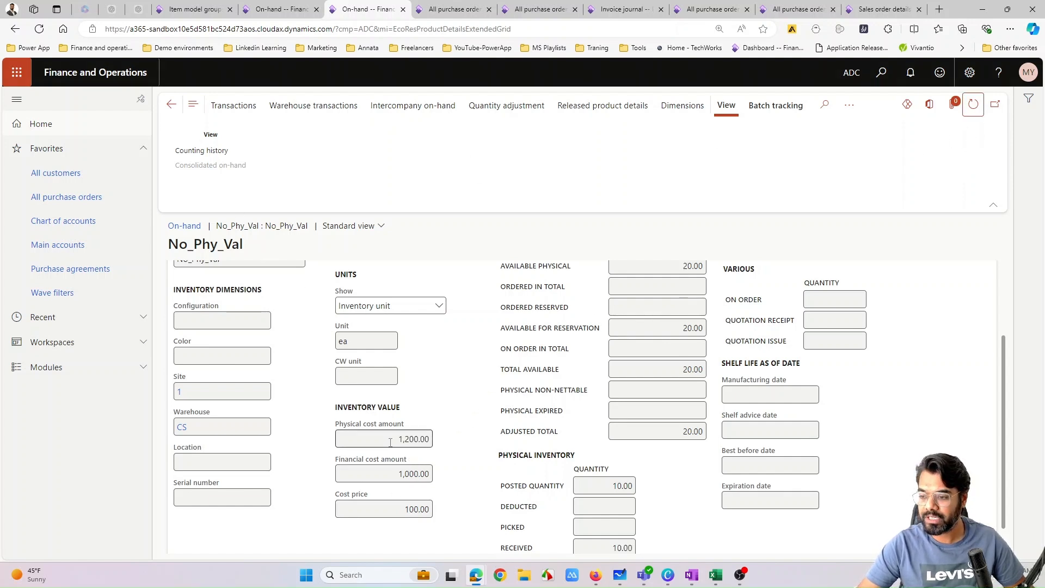
{"action": "left_click_drag", "start_coordinate": [391, 440], "coordinate": [472, 452]}
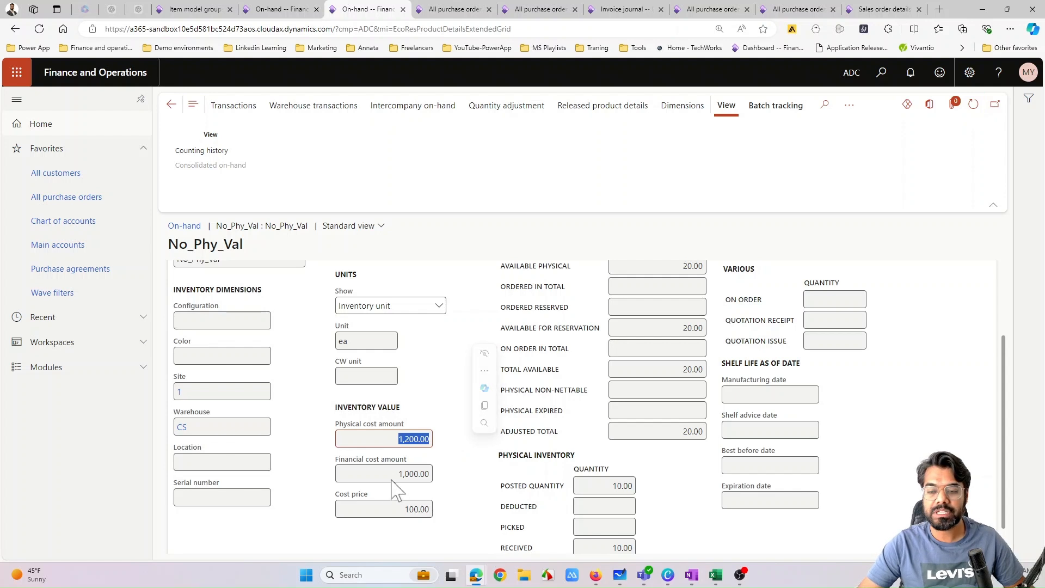
{"action": "left_click_drag", "start_coordinate": [399, 475], "coordinate": [431, 475]}
{"action": "left_click_drag", "start_coordinate": [402, 512], "coordinate": [441, 512]}
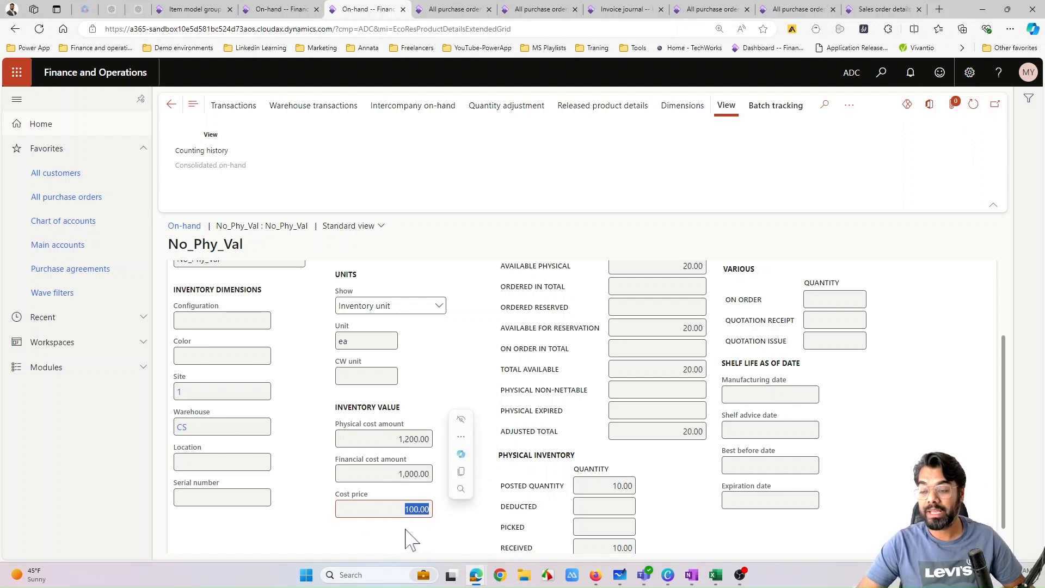
- Compare the Include physical value setting of the No_Phy_Val item model group with the item's on-hand quantities and cost price
{"action": "left_click", "coordinate": [195, 10]}
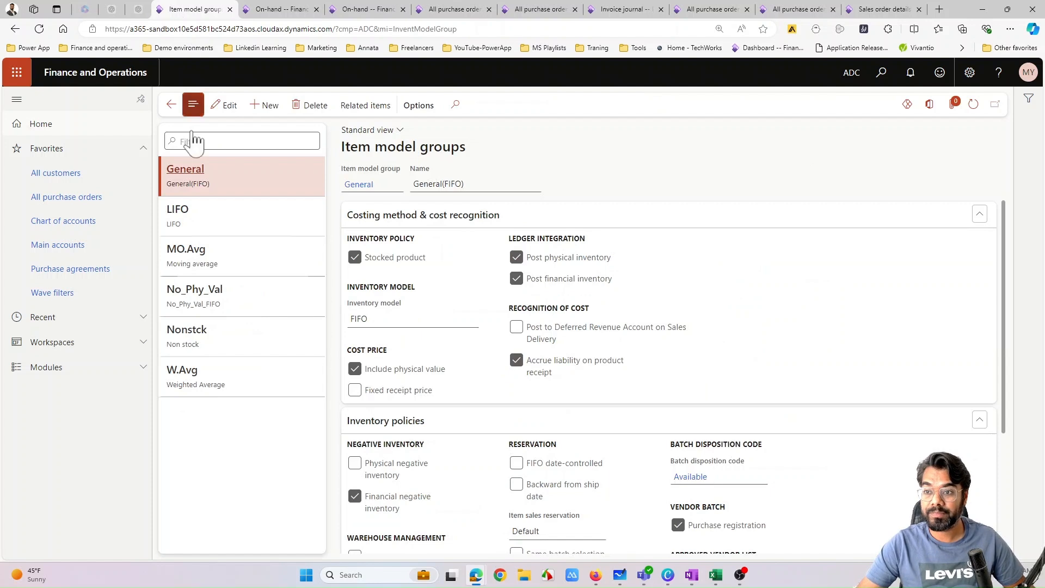
{"action": "left_click", "coordinate": [217, 297]}
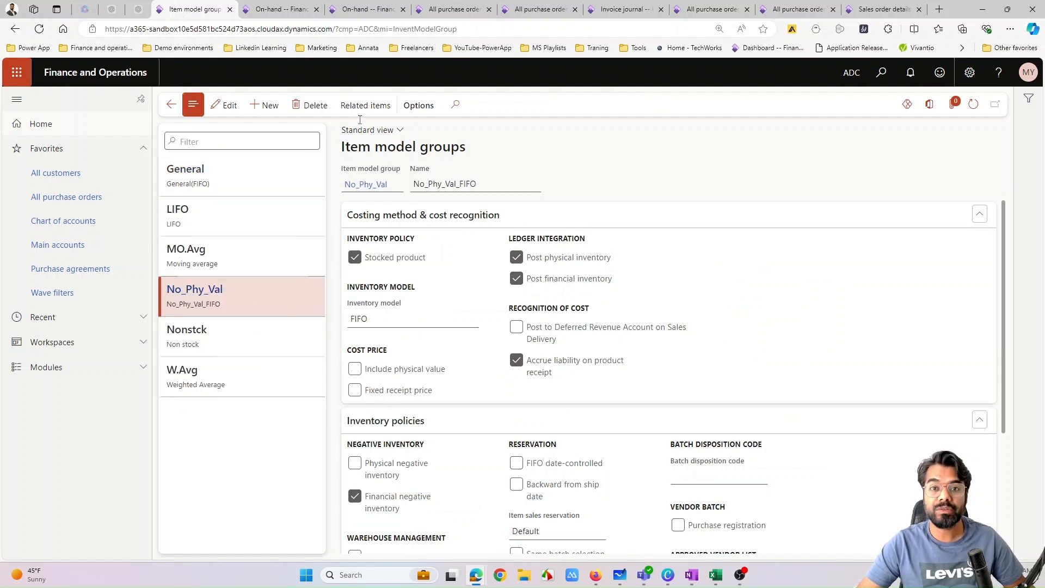
{"action": "left_click", "coordinate": [369, 11]}
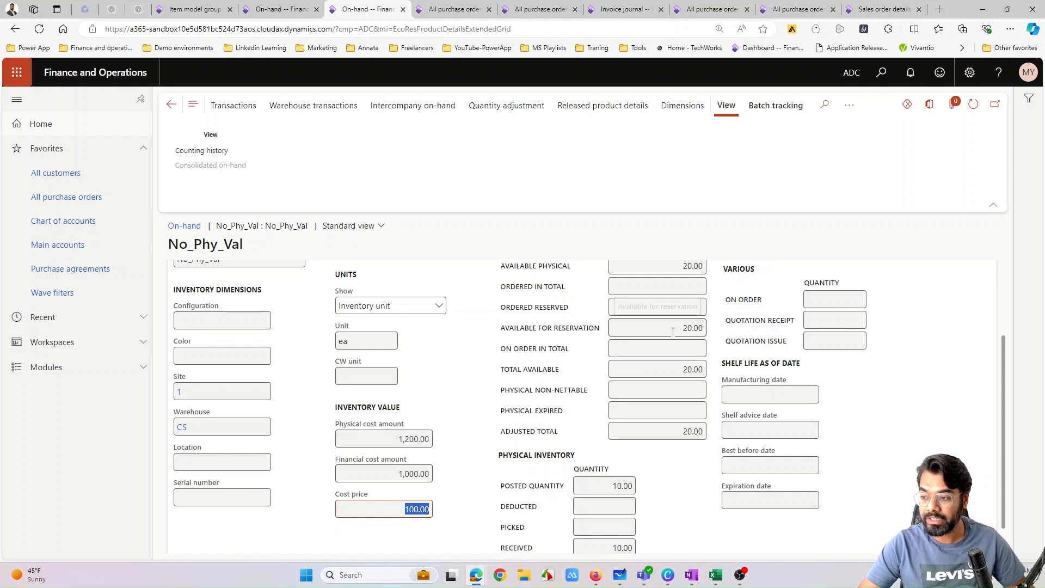
{"action": "scroll", "coordinate": [673, 332], "scroll_direction": "up", "scroll_amount": 1}
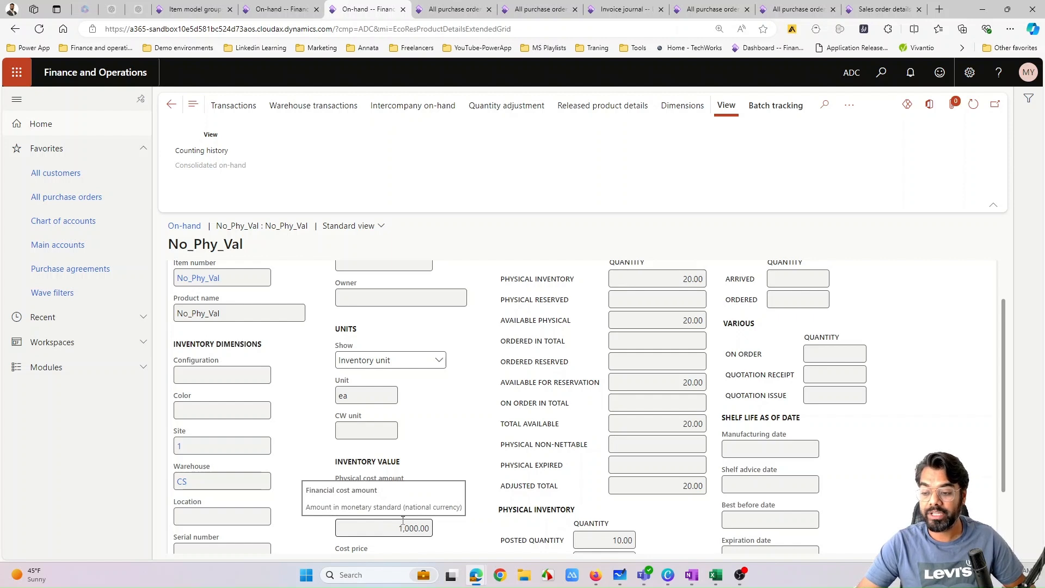
{"action": "scroll", "coordinate": [519, 348], "scroll_direction": "down", "scroll_amount": 2}
{"action": "left_click", "coordinate": [422, 477]}
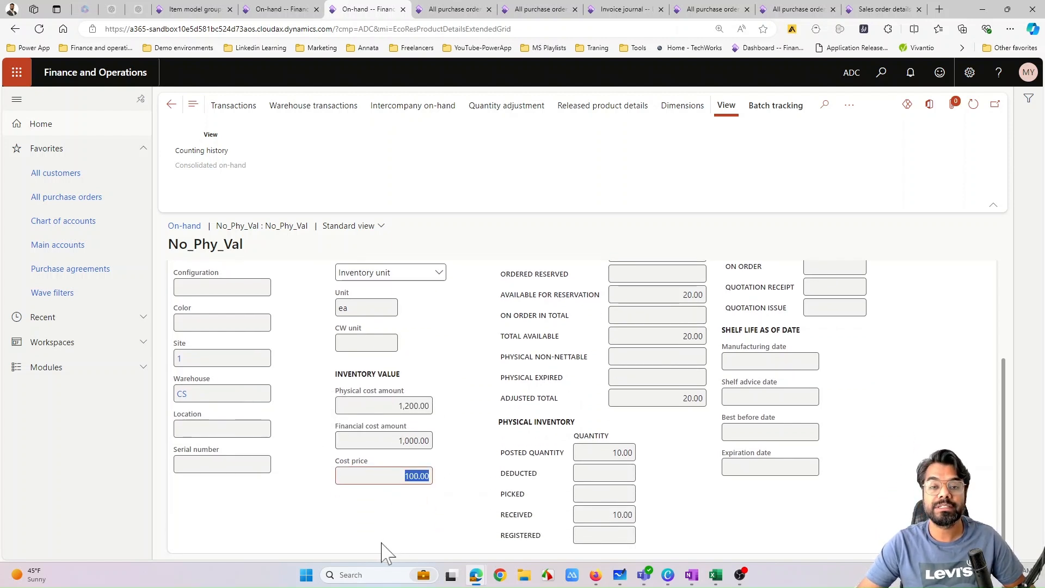
{"action": "left_click", "coordinate": [393, 515]}
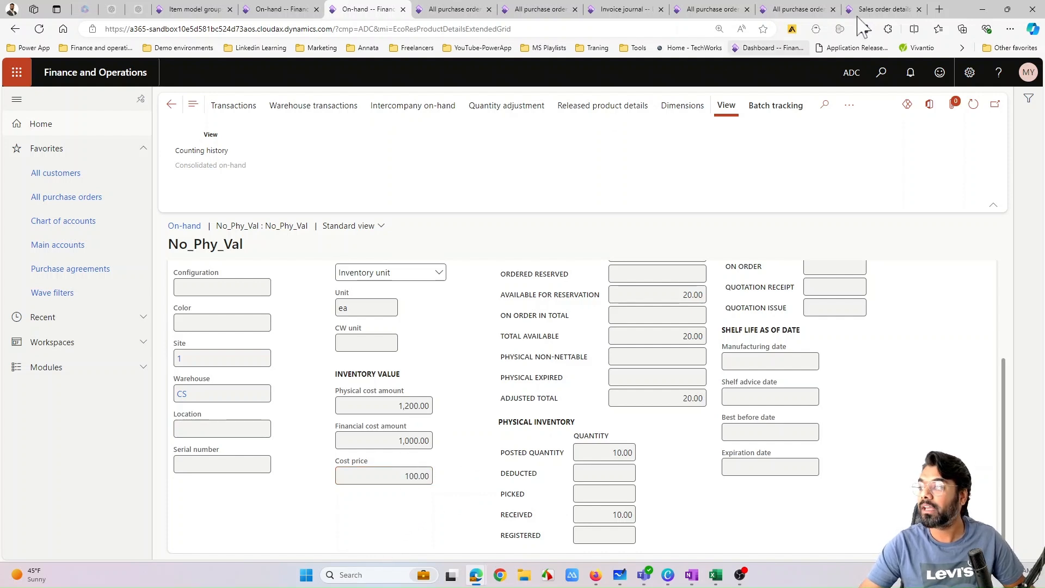
- Copy the item number No_Phy_Val from the received purchase order line into the empty line of the new WCT Pvt Limited sales order
{"action": "left_click", "coordinate": [878, 9]}
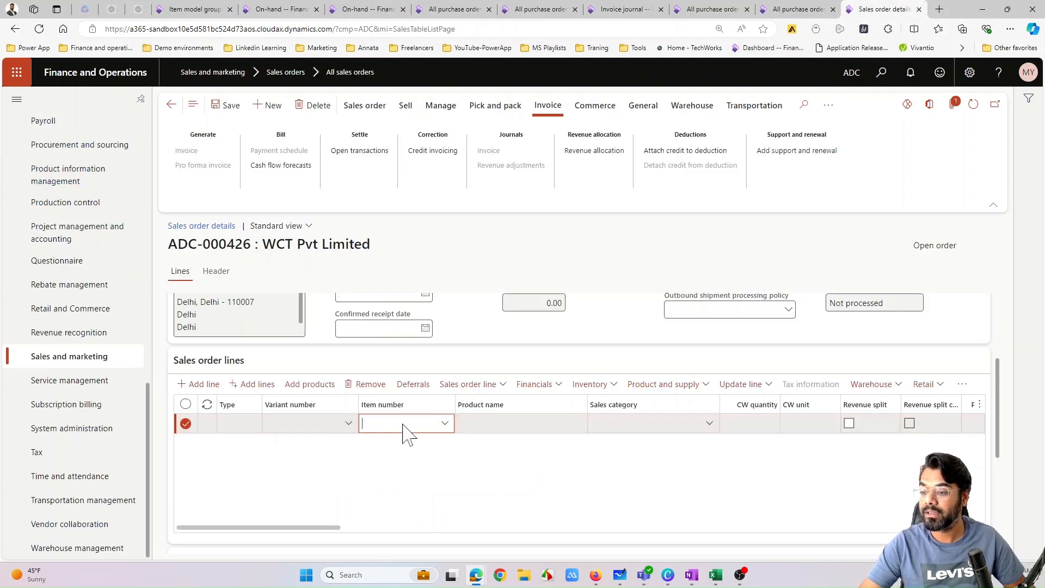
{"action": "left_click", "coordinate": [798, 9]}
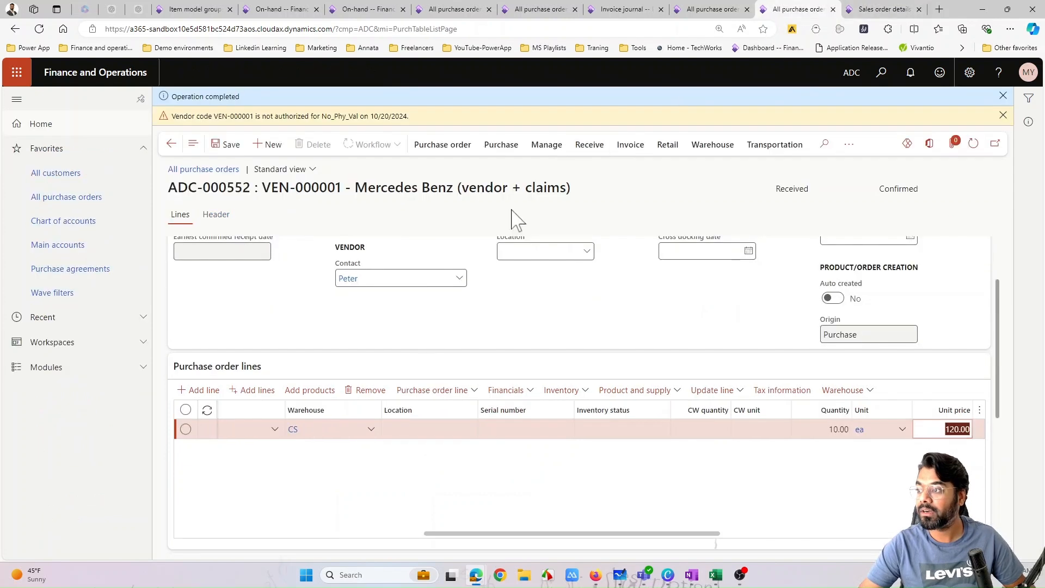
{"action": "left_click_drag", "start_coordinate": [457, 534], "coordinate": [266, 534]}
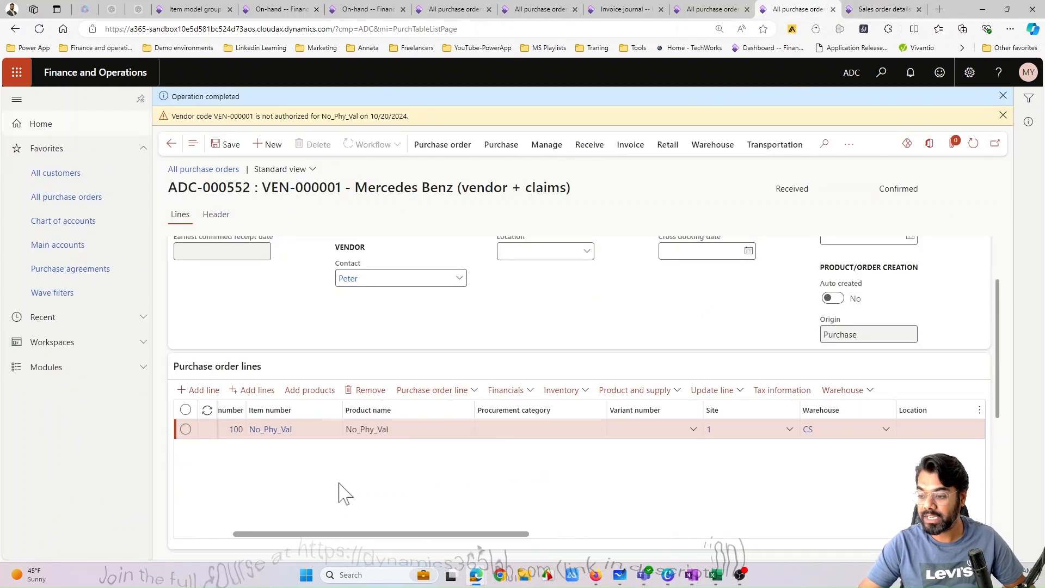
{"action": "left_click_drag", "start_coordinate": [302, 433], "coordinate": [242, 437]}
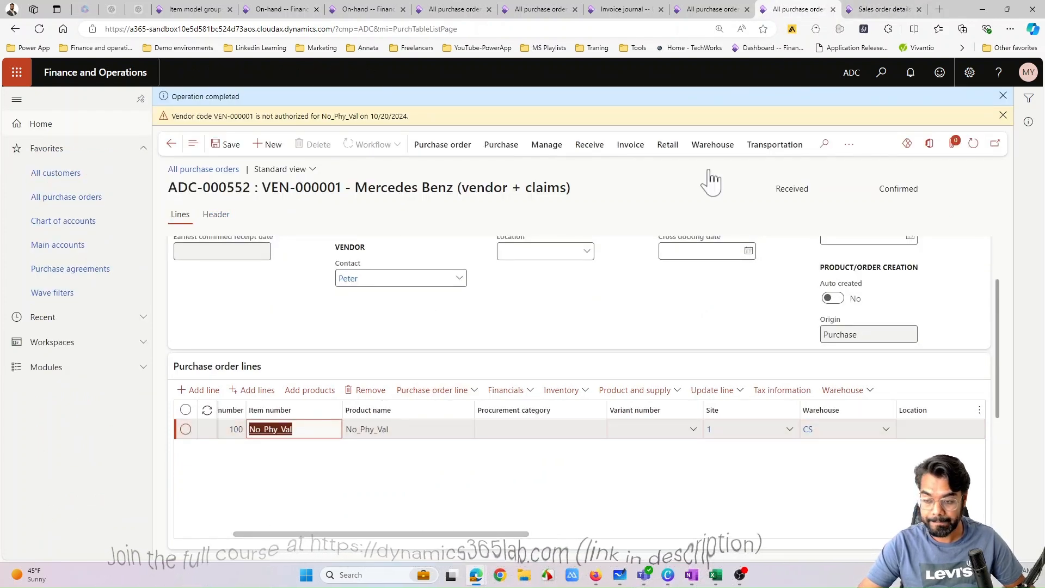
{"action": "left_click", "coordinate": [872, 9]}
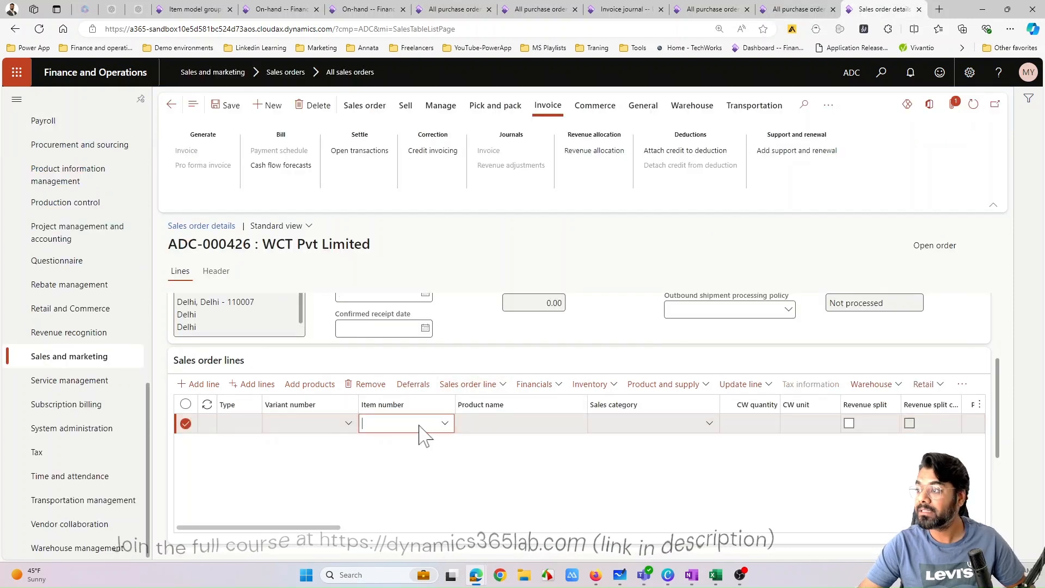
{"action": "type", "text": "No_Phy_Val"}
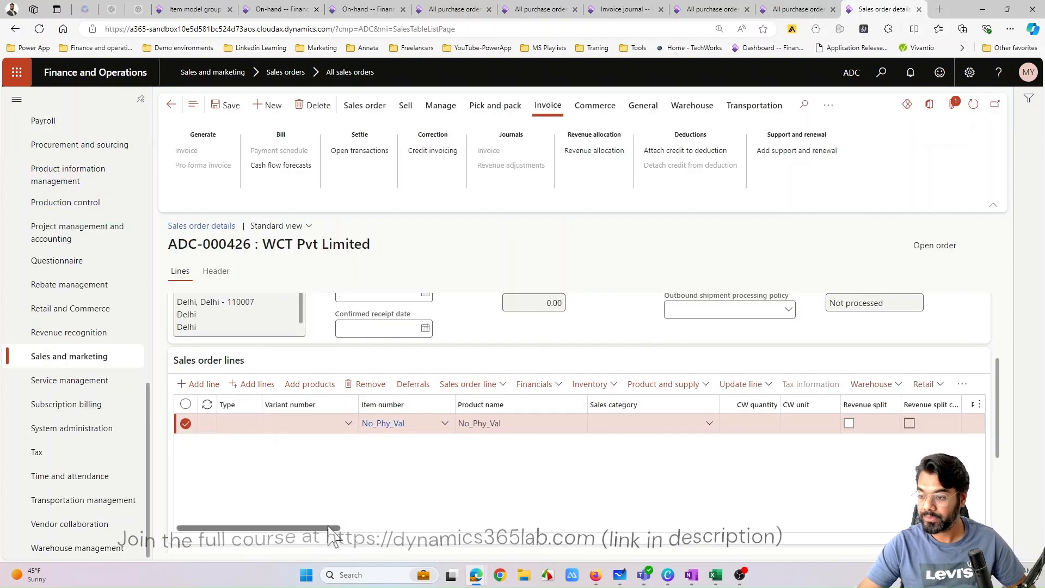
- Set the quantity of the No_Phy_Val sales order line to 20
{"action": "left_click_drag", "start_coordinate": [345, 527], "coordinate": [463, 532]}
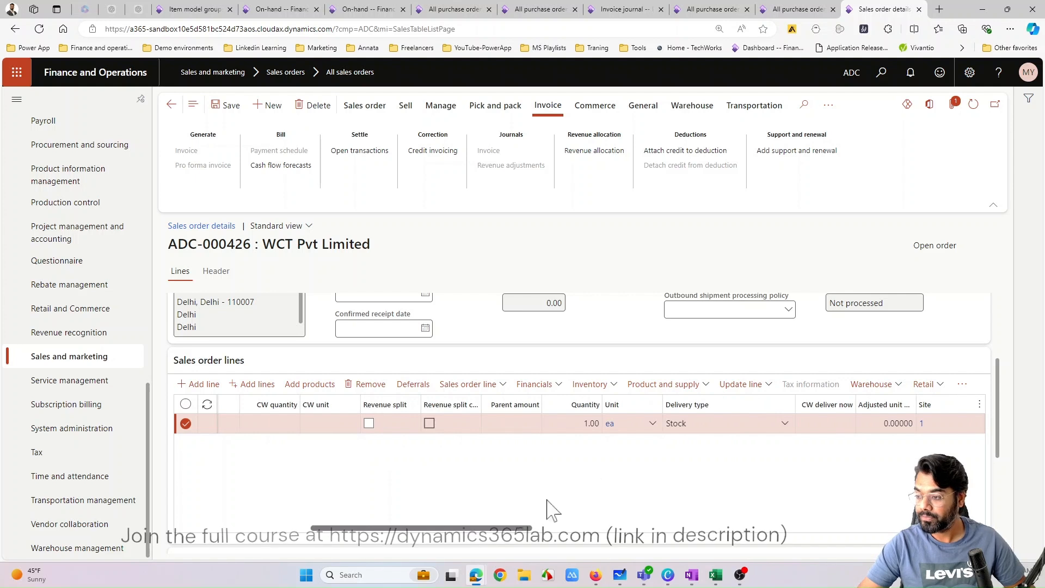
{"action": "left_click", "coordinate": [588, 423]}
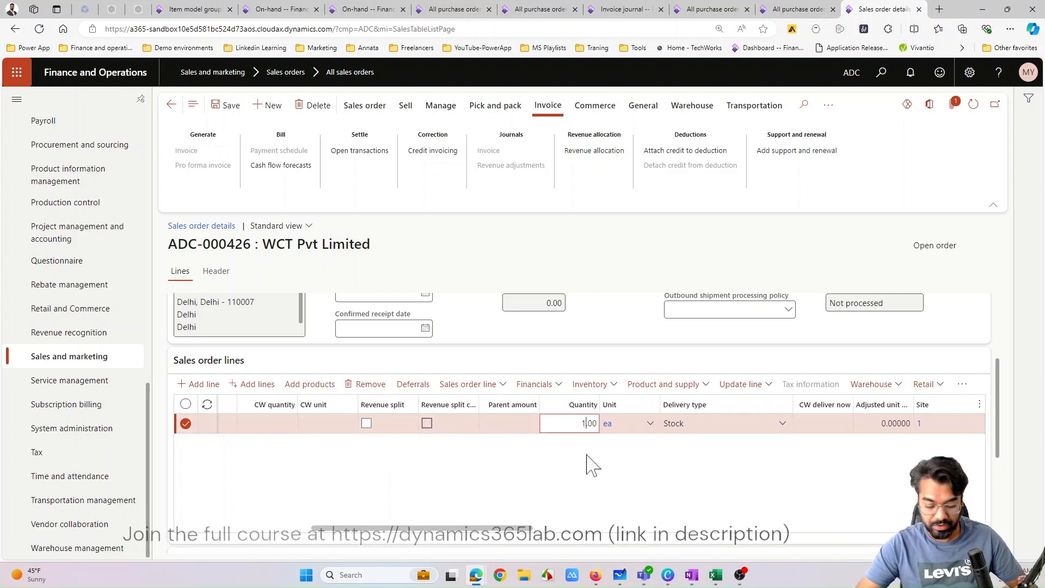
{"action": "left_click", "coordinate": [587, 455]}
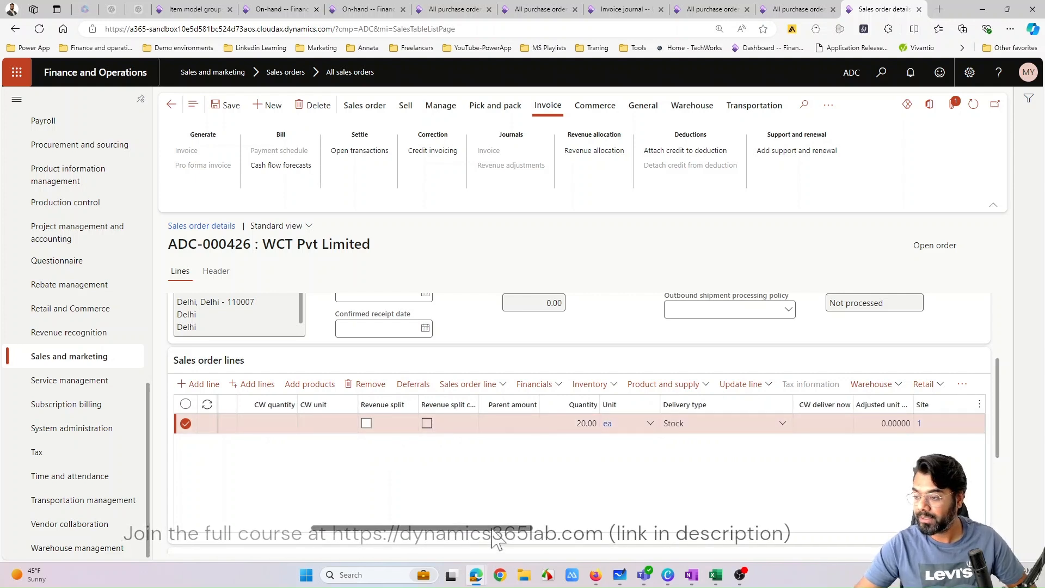
{"action": "left_click_drag", "start_coordinate": [493, 540], "coordinate": [389, 516]}
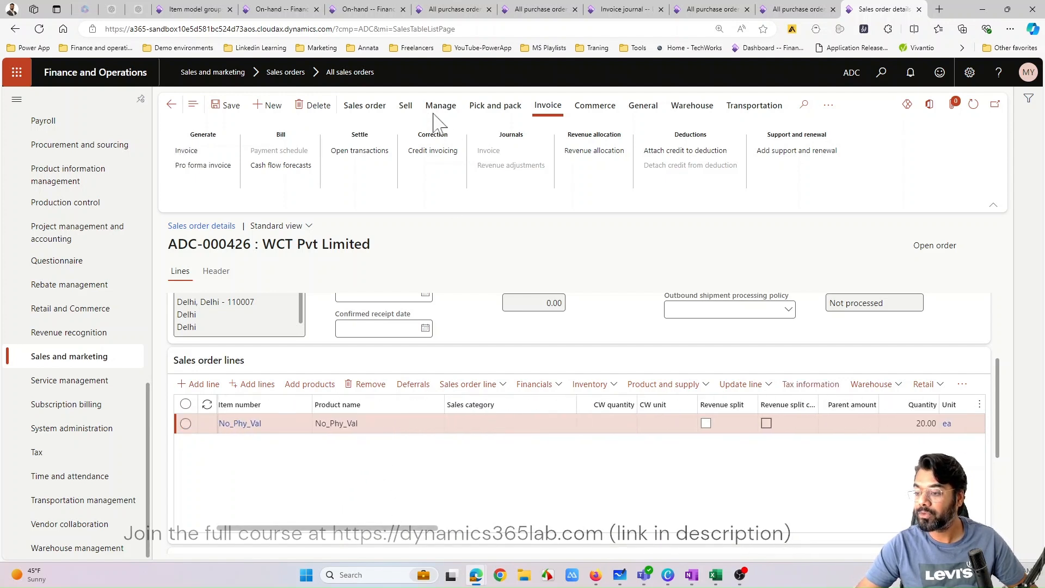
- Confirm the WCT Pvt Limited sales order for the No_Phy_Val item and post its packing slip
{"action": "left_click", "coordinate": [366, 108]}
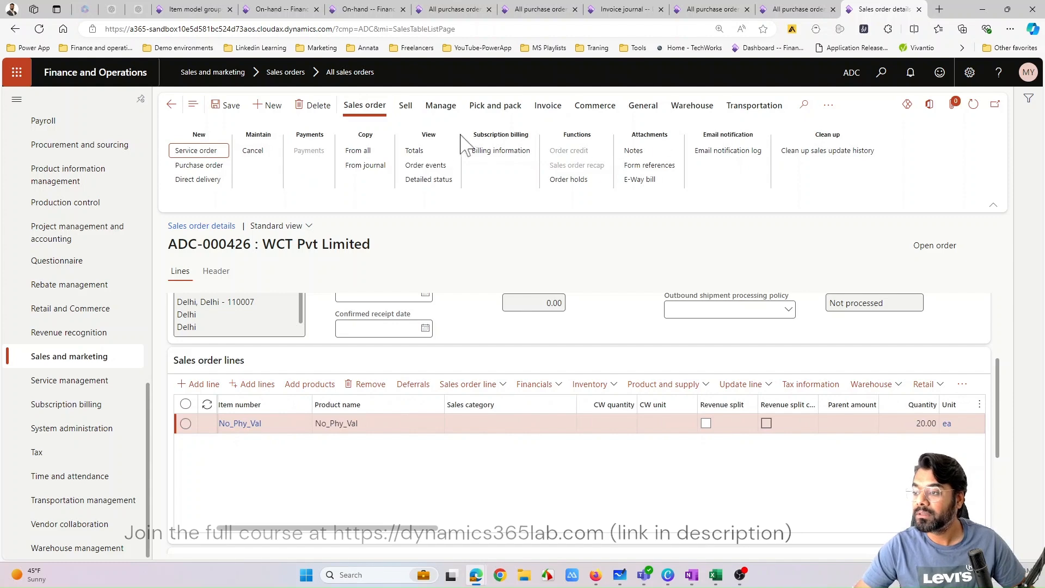
{"action": "left_click", "coordinate": [409, 106]}
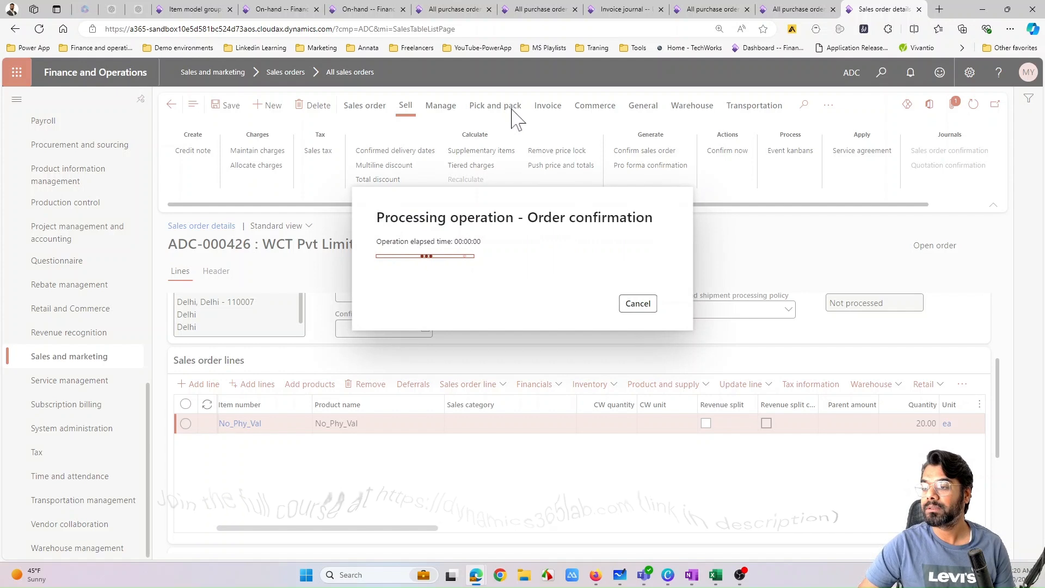
{"action": "left_click", "coordinate": [509, 129]}
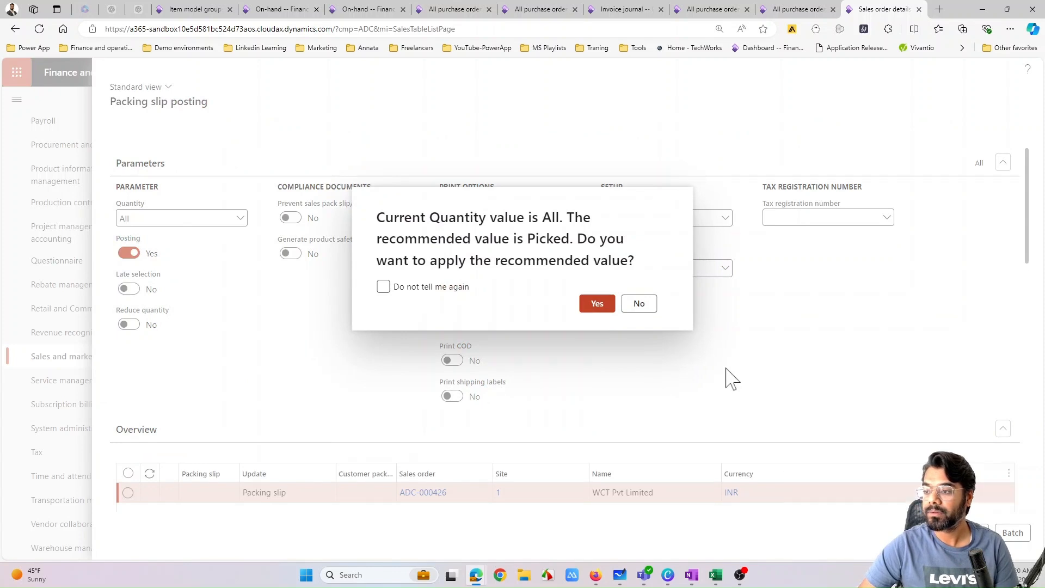
{"action": "left_click", "coordinate": [598, 306]}
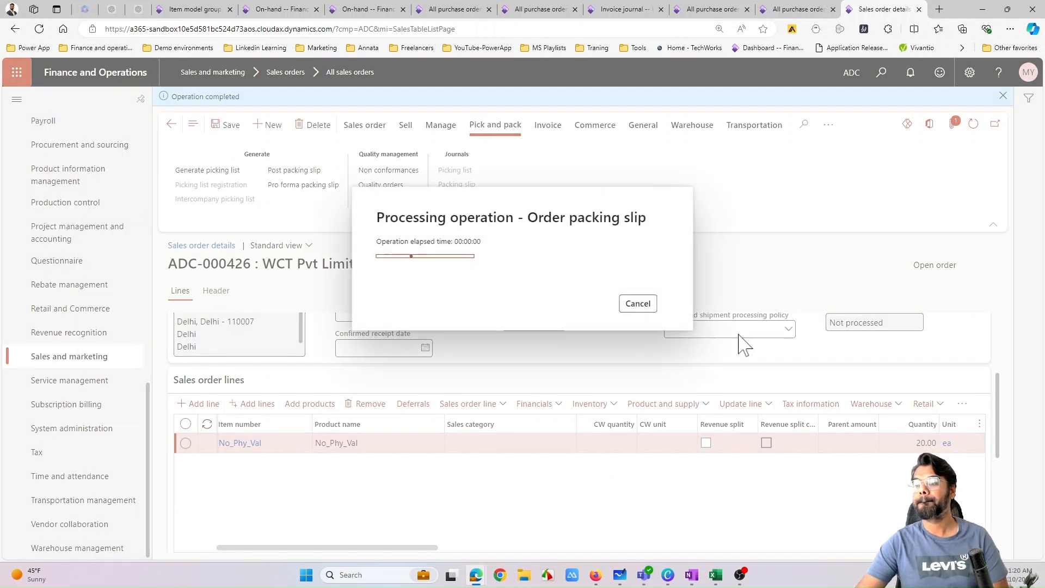
- Post the sales order's invoice based on the packing slip quantity, without printing the document
{"action": "left_click", "coordinate": [550, 136]}
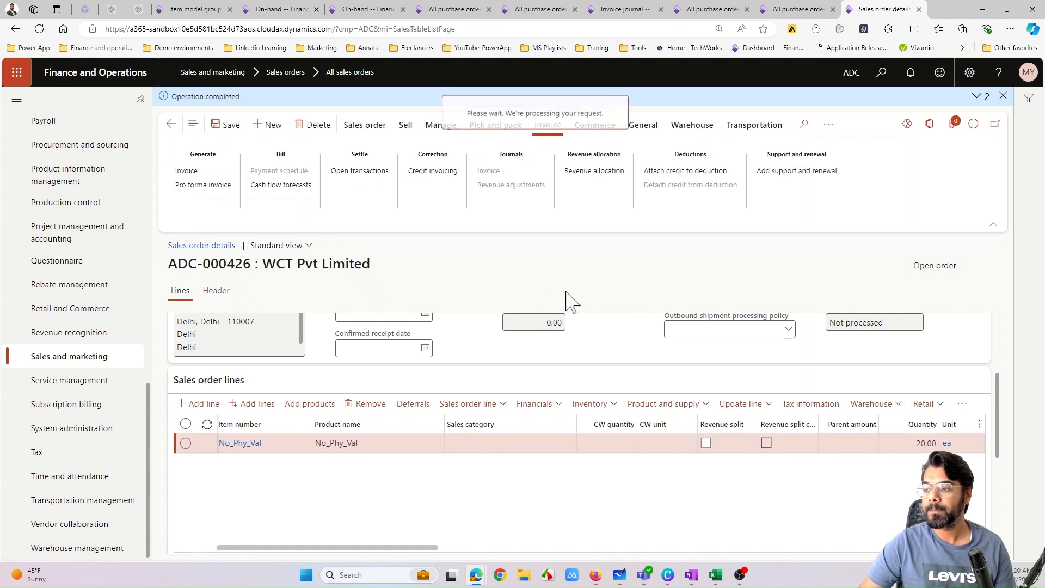
{"action": "scroll", "coordinate": [626, 359], "scroll_direction": "down", "scroll_amount": 2}
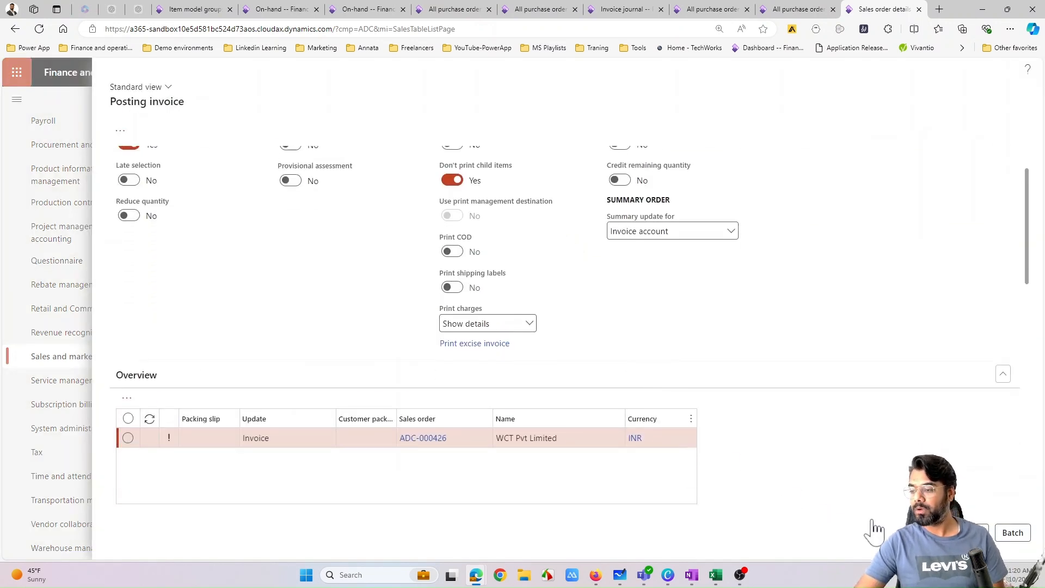
{"action": "scroll", "coordinate": [708, 371], "scroll_direction": "up", "scroll_amount": 2}
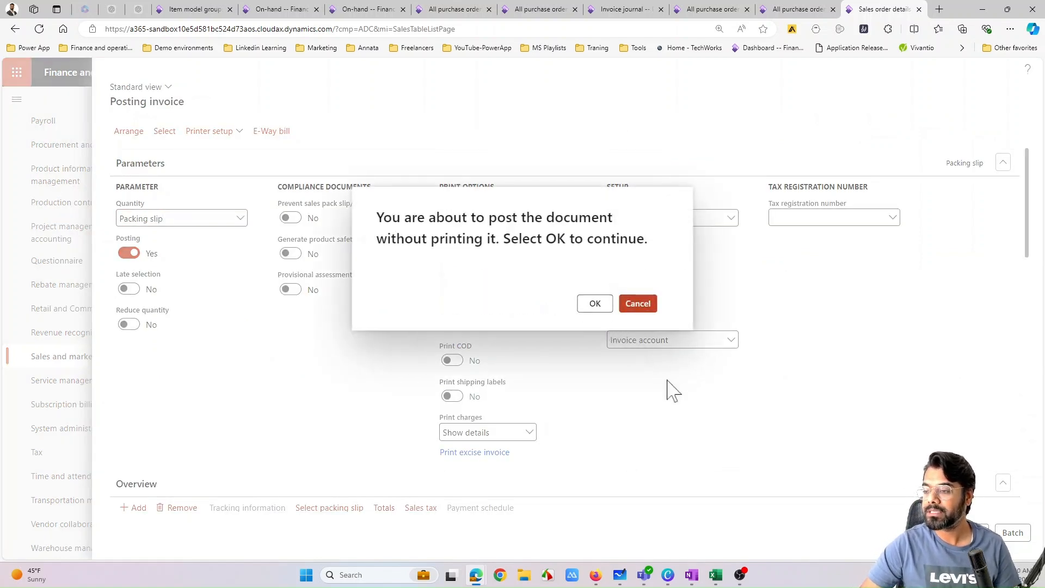
{"action": "key", "text": "Return"}
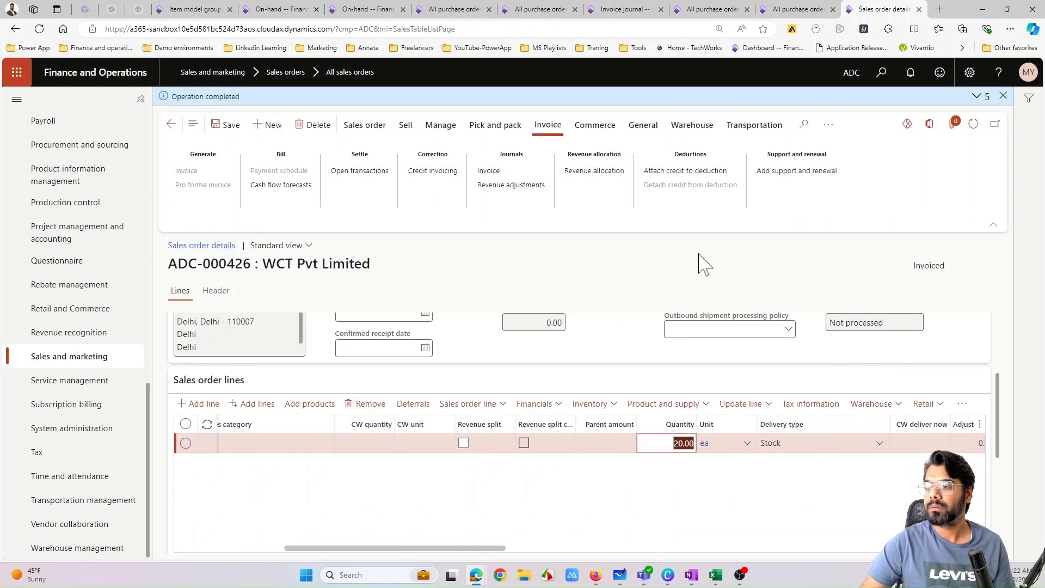
- Open the posted sales invoice from the order and review the margin and contribution ratio of the No_Phy_Val line
{"action": "left_click", "coordinate": [495, 172]}
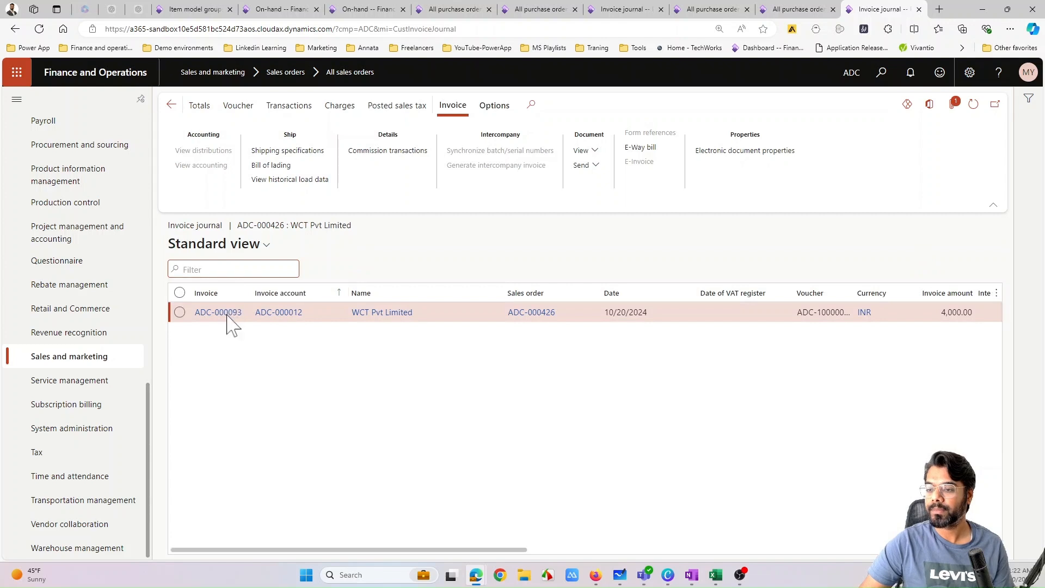
{"action": "left_click", "coordinate": [228, 314]}
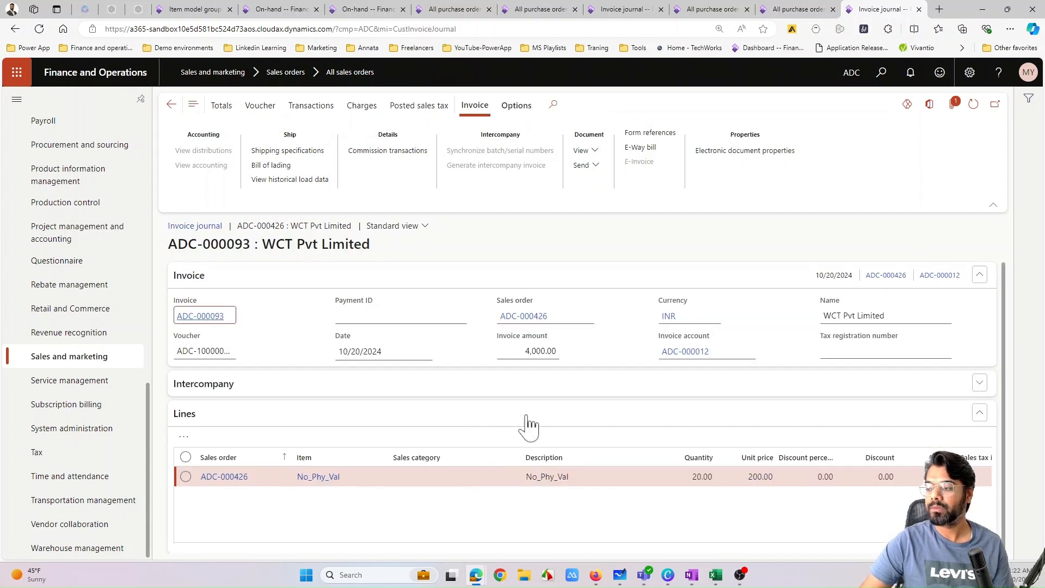
{"action": "scroll", "coordinate": [561, 447], "scroll_direction": "down", "scroll_amount": 1}
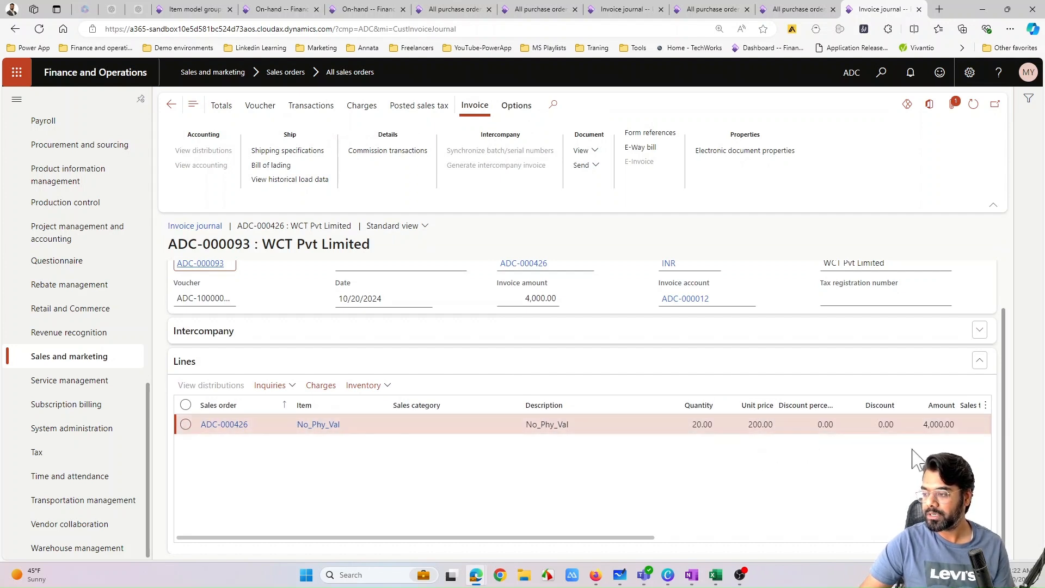
{"action": "left_click_drag", "start_coordinate": [642, 547], "coordinate": [804, 549]}
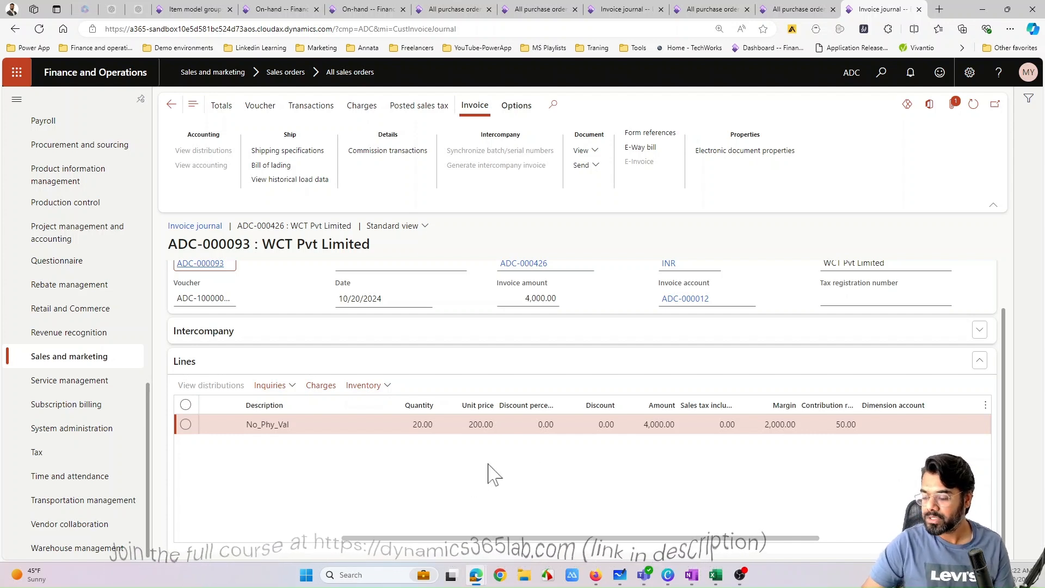
- Switch to the Canva presentation and move the "100 x 20 = 2000" text on page 13 into line beside the Sales Order calculation
{"action": "left_click", "coordinate": [669, 575]}
{"action": "scroll", "coordinate": [542, 341], "scroll_direction": "up", "scroll_amount": 3}
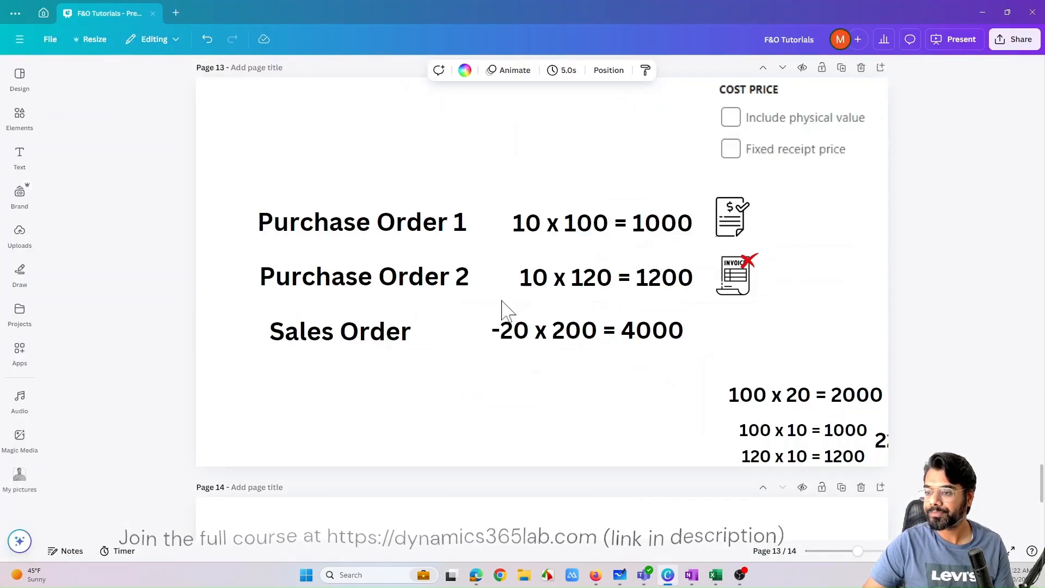
{"action": "left_click", "coordinate": [527, 175]}
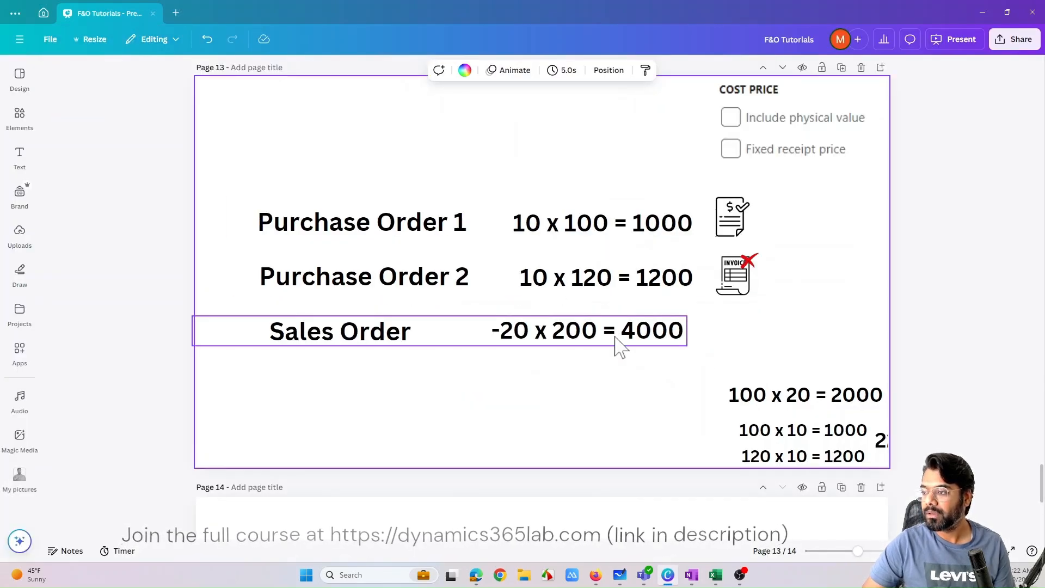
{"action": "left_click_drag", "start_coordinate": [763, 399], "coordinate": [744, 329]}
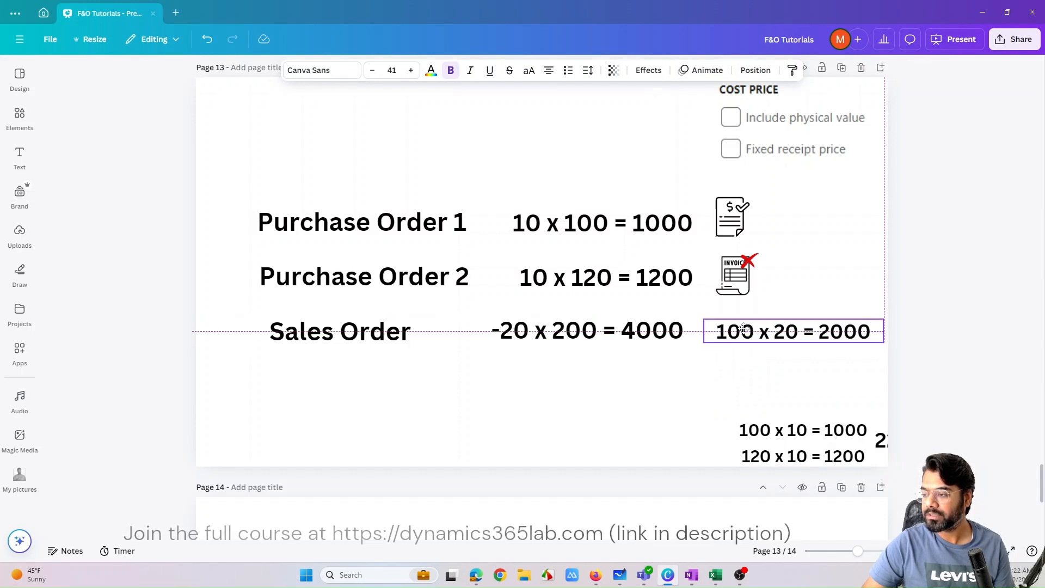